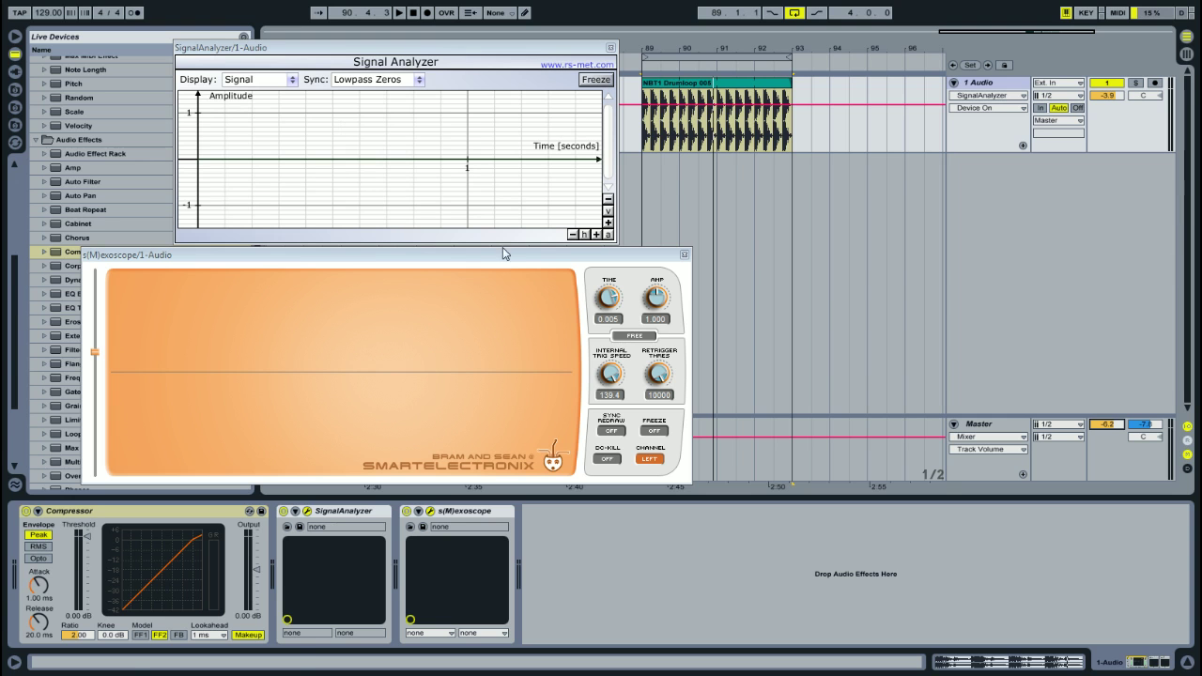
Play the drum loop from bar 89 through both scopes, stop it, and select the Compressor for inspection
left_click(637, 67)
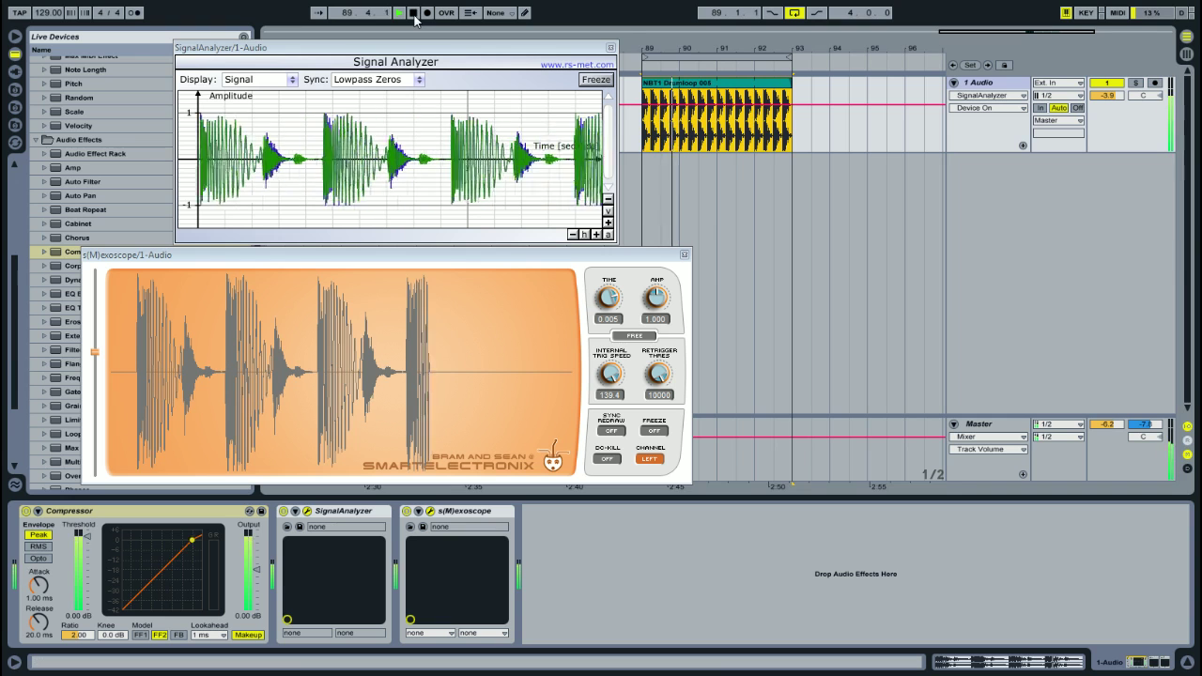
left_click(763, 251)
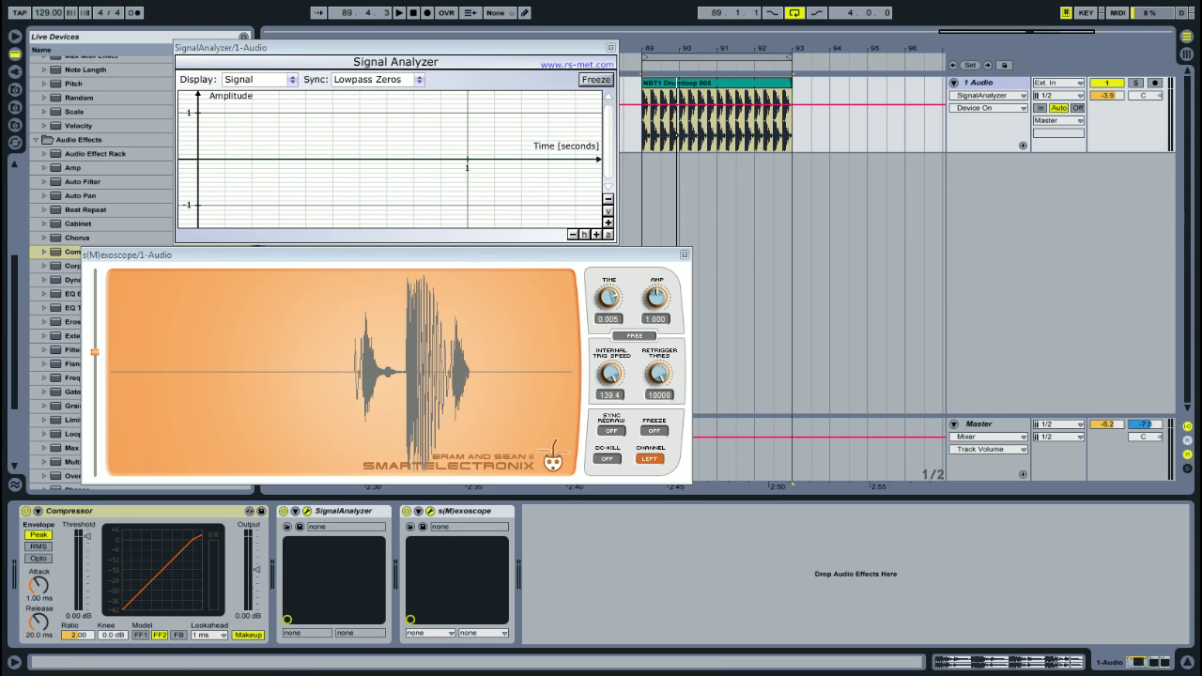
left_click(83, 543)
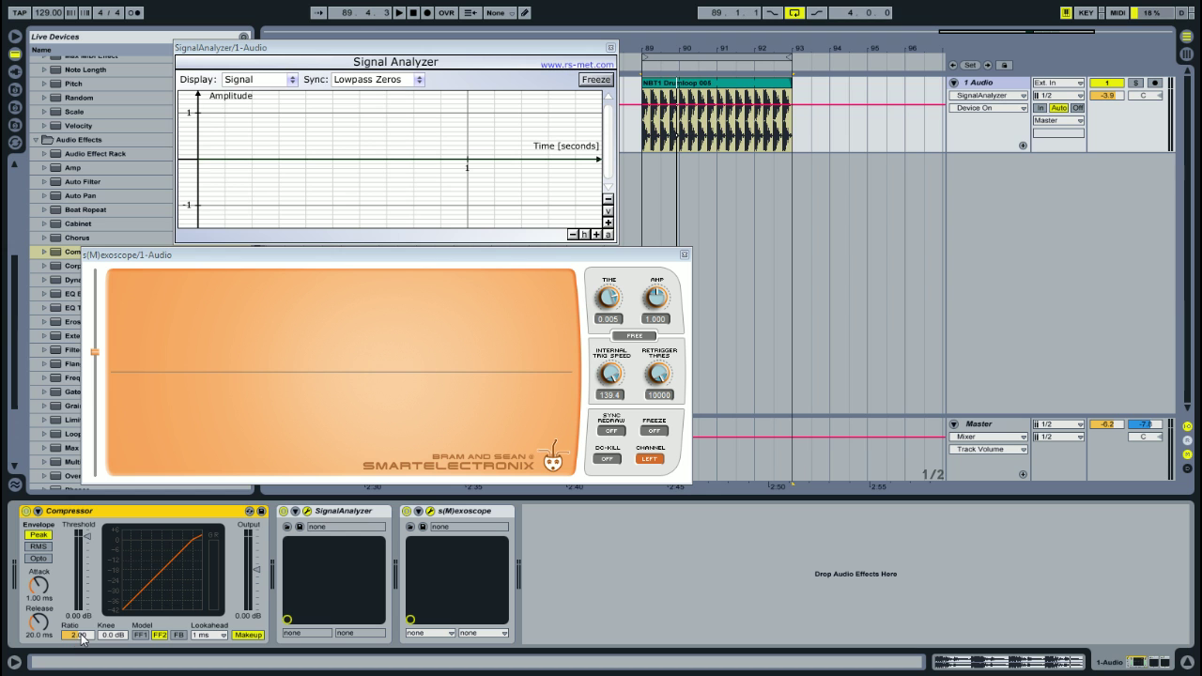
Try an attack of 1.00 s and a release of 1.00 ms on the Compressor, and return both to their defaults
left_click_drag(42, 631, 41, 671)
left_click(36, 584)
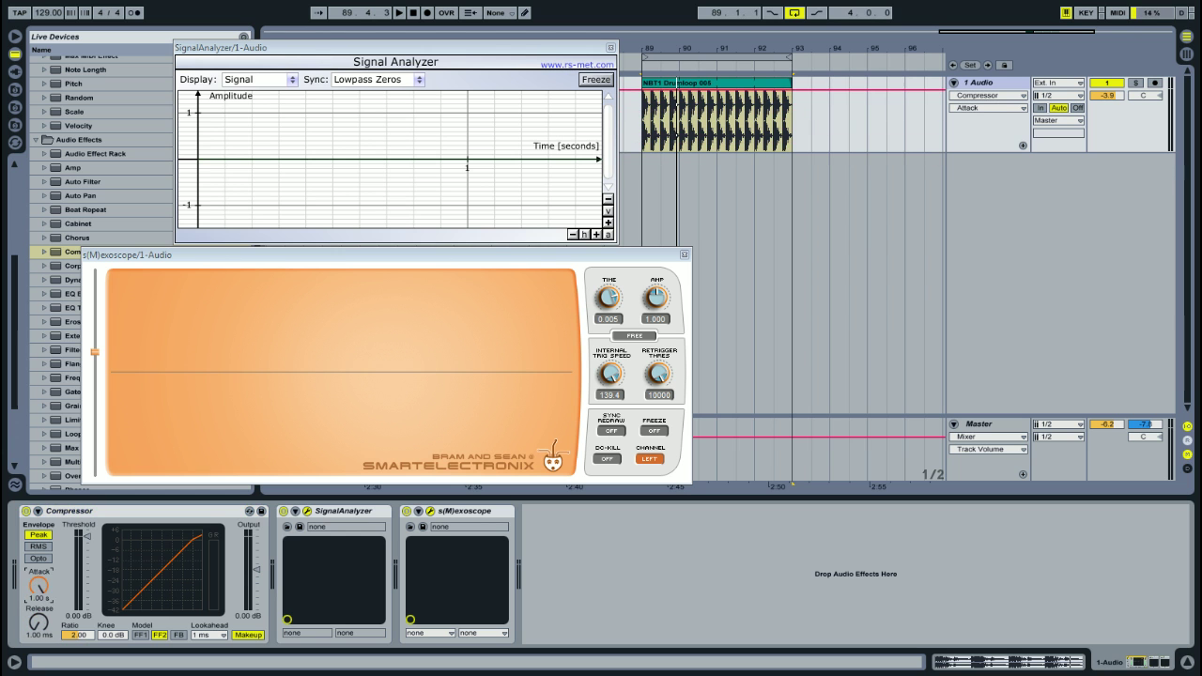
right_click(39, 581)
left_click(75, 618)
right_click(43, 622)
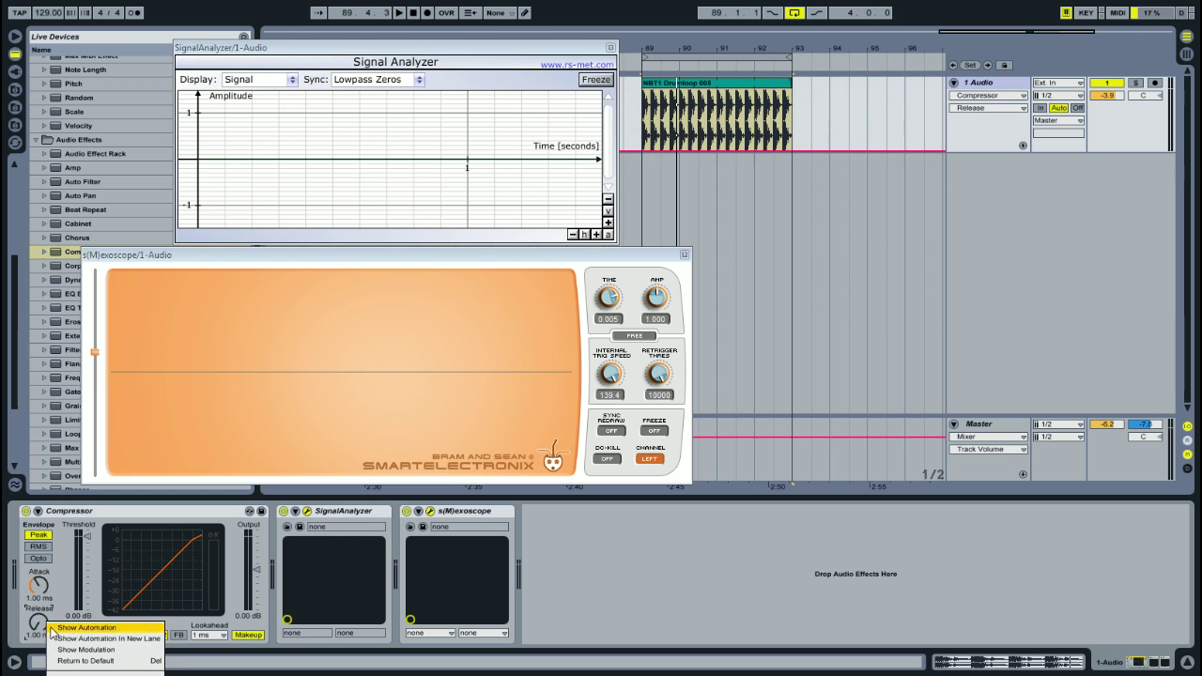
left_click(80, 660)
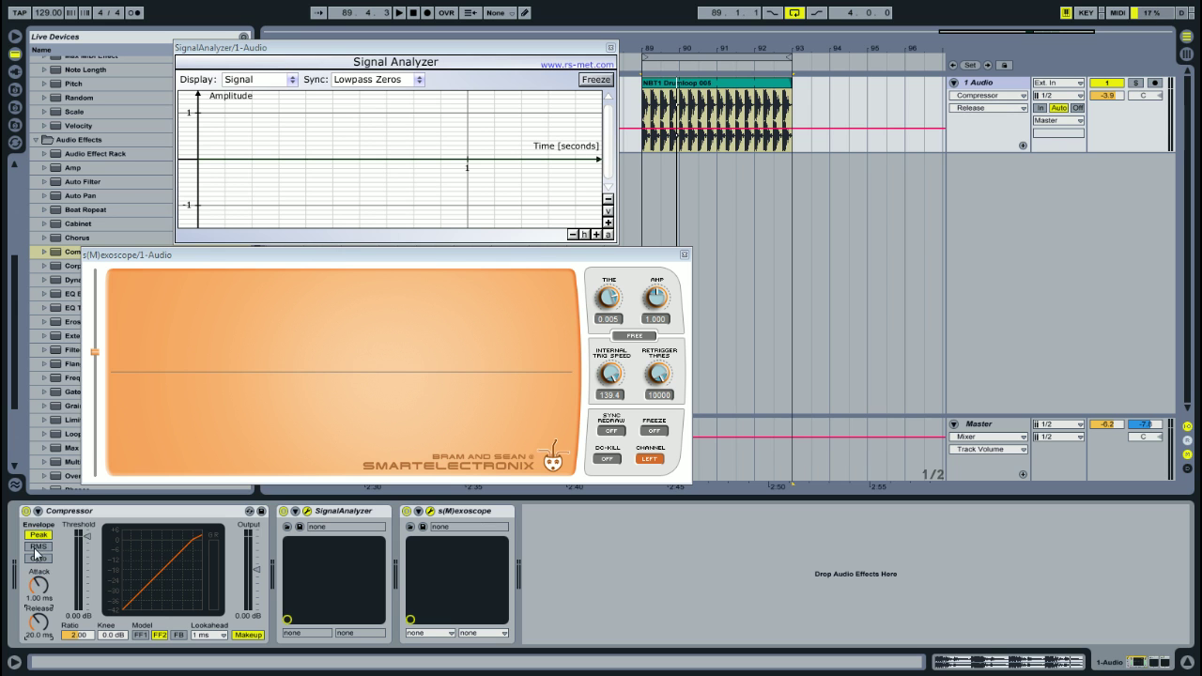
left_click(38, 552)
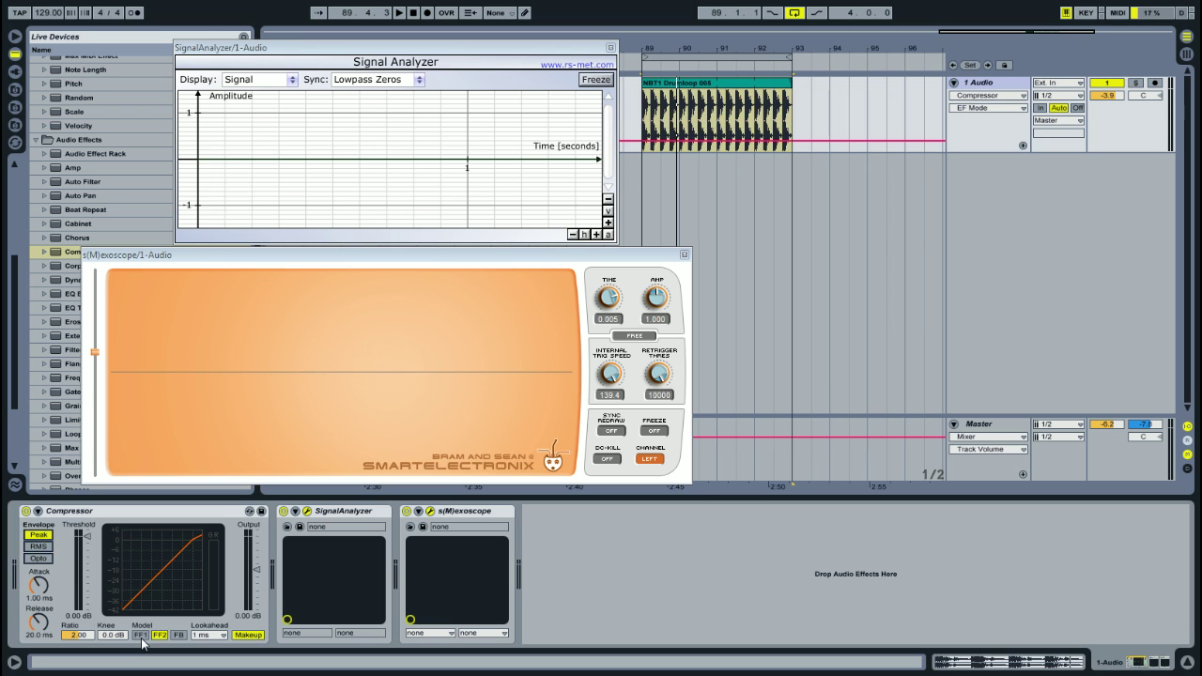
left_click(223, 636)
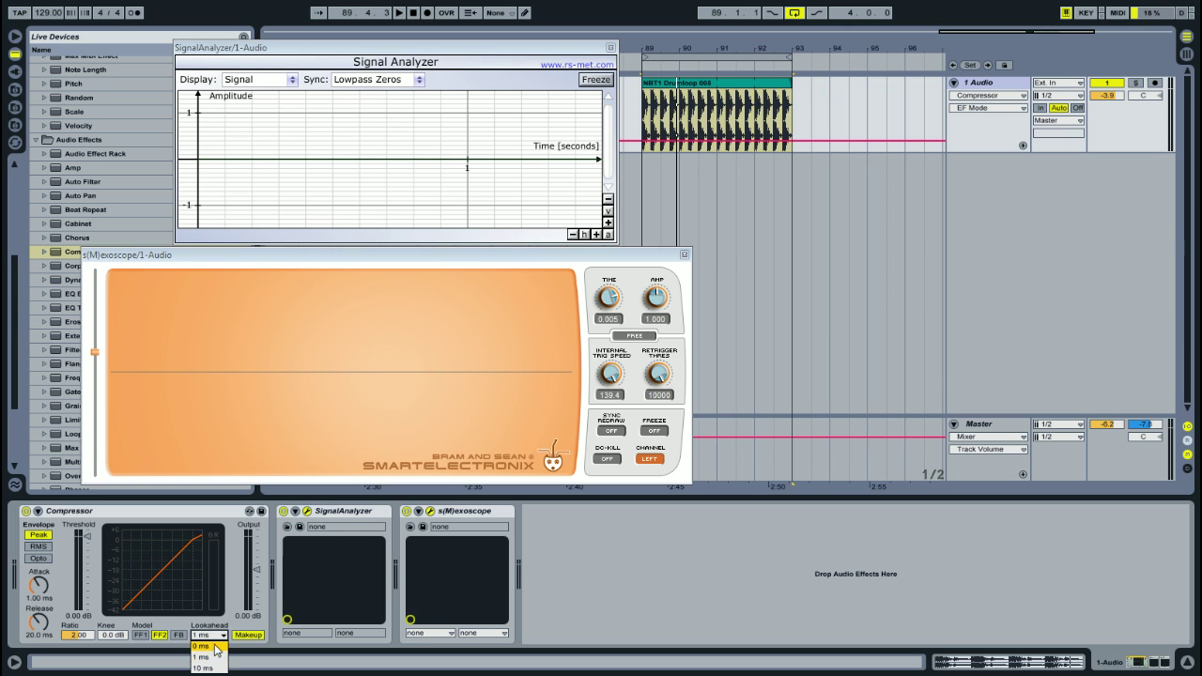
left_click(217, 636)
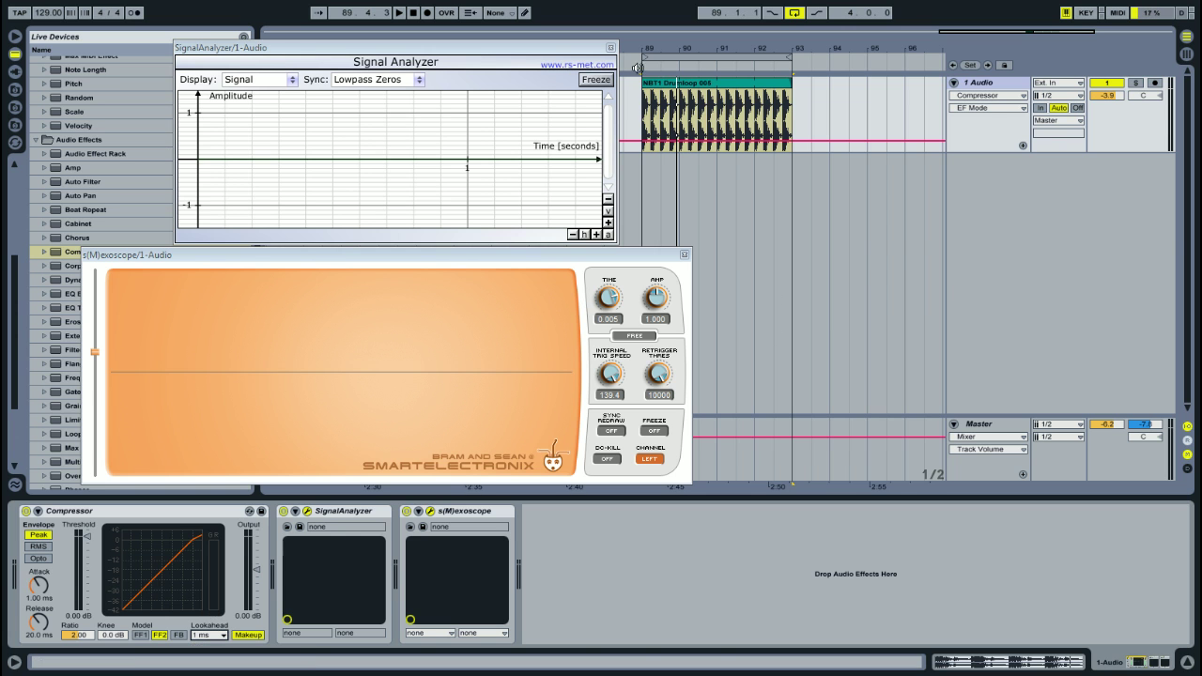
Play the uncompressed drum loop, freeze its waveform in the Signal Analyzer, and stretch the analyzer's time axis for inspection
left_click(399, 12)
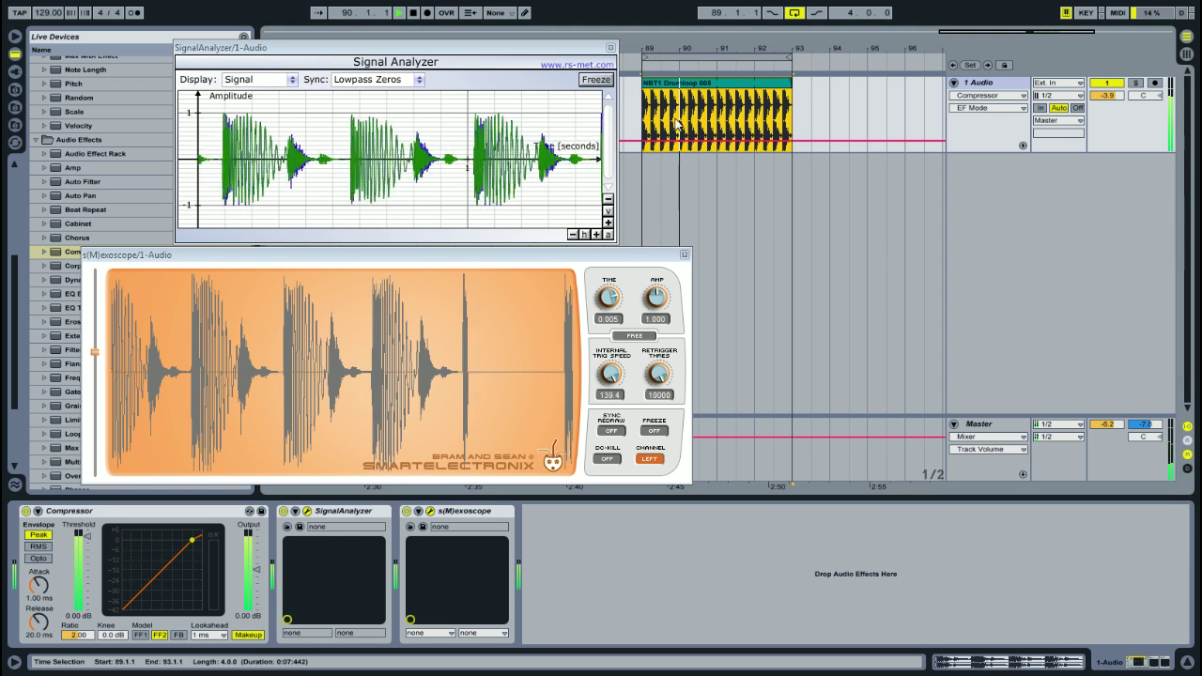
left_click(413, 13)
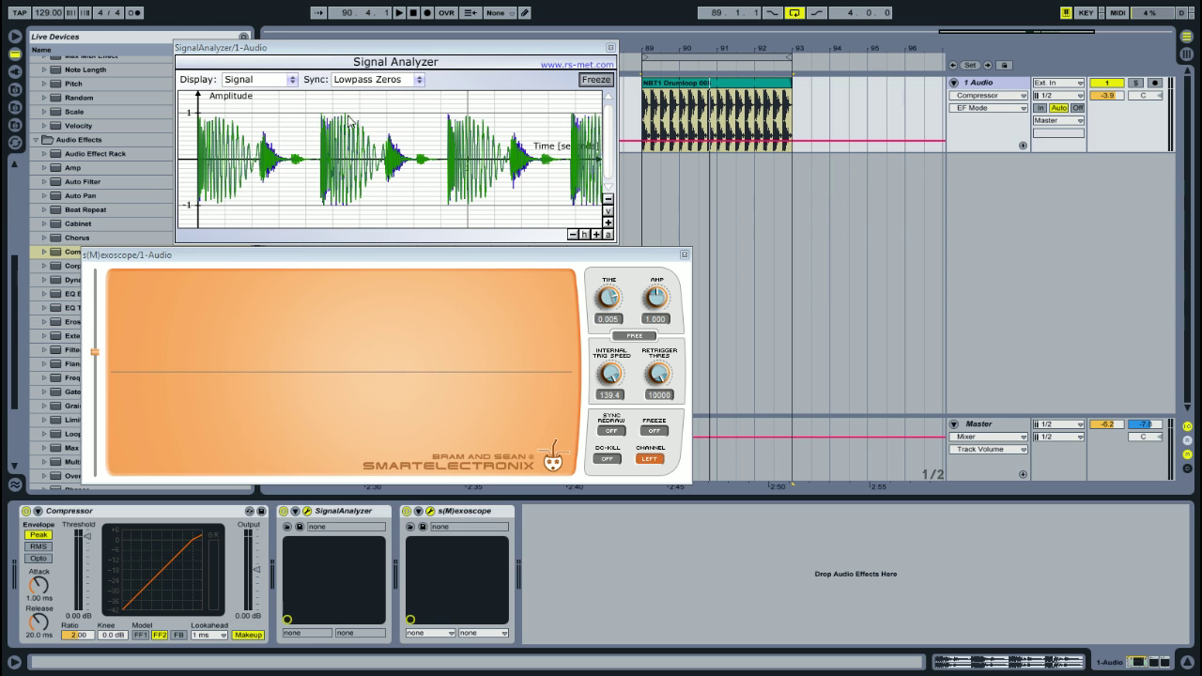
left_click(607, 223)
left_click(608, 223)
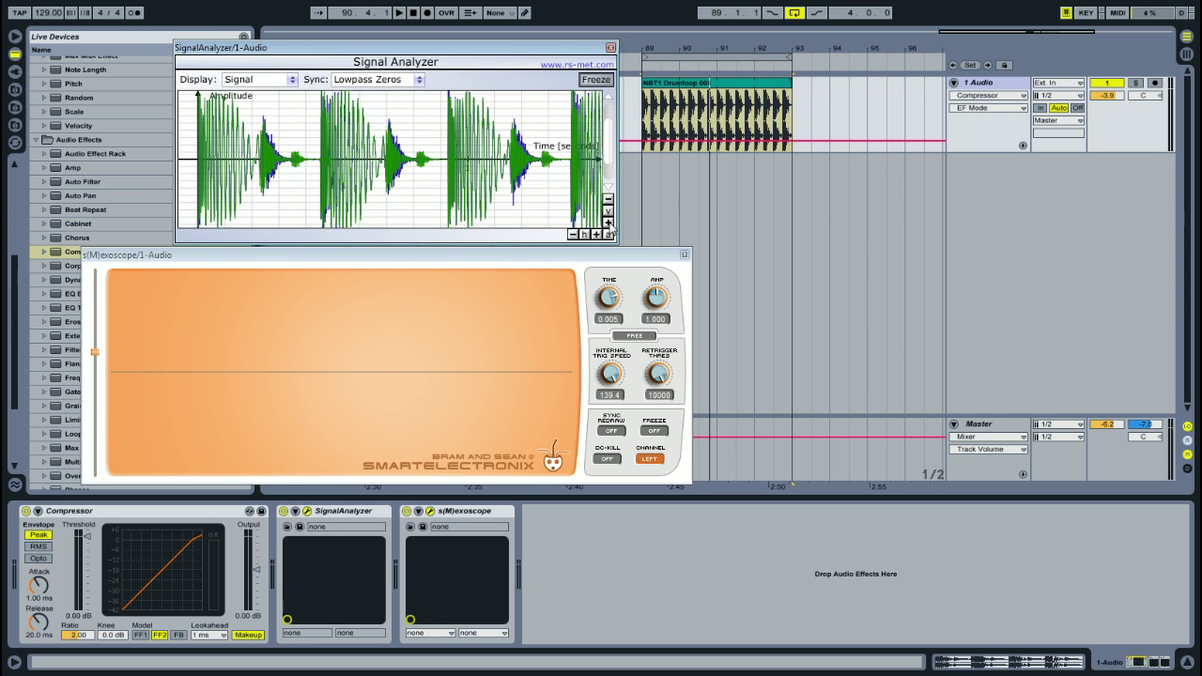
left_click(607, 200)
left_click(607, 200)
left_click(597, 234)
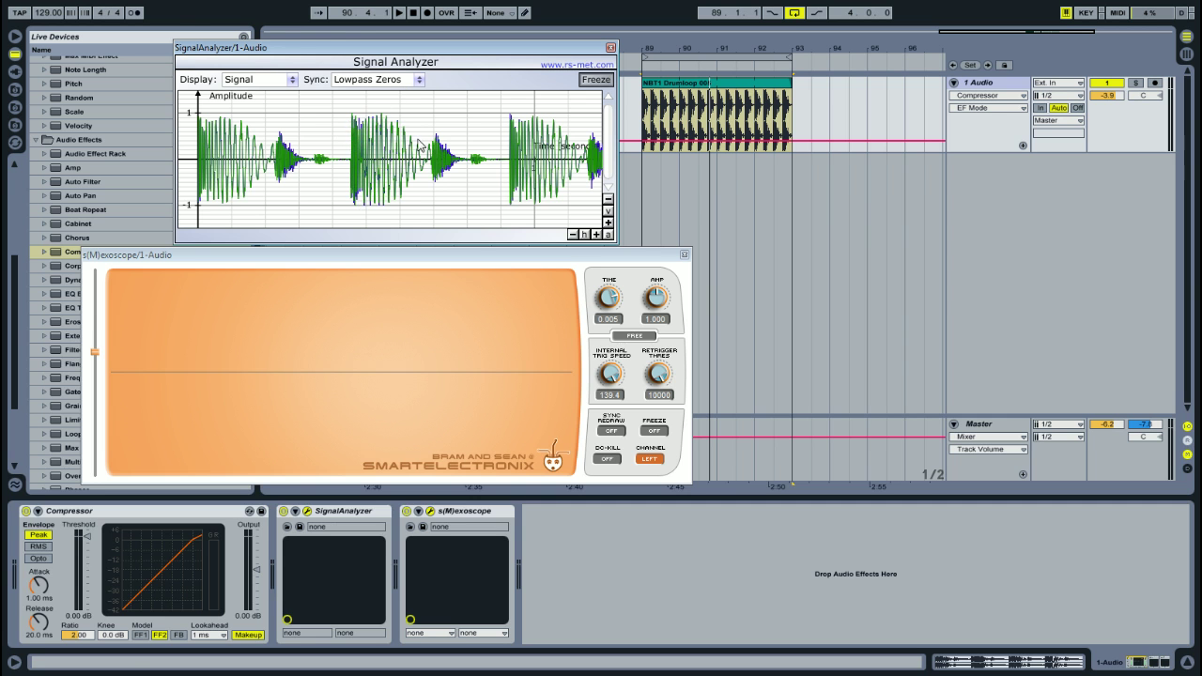
Magnify the first beats of the drum loop clip in the arrangement and unfreeze the Signal Analyzer
left_click_drag(674, 57, 673, 122)
left_click_drag(742, 54, 742, 104)
left_click_drag(742, 53, 742, 19)
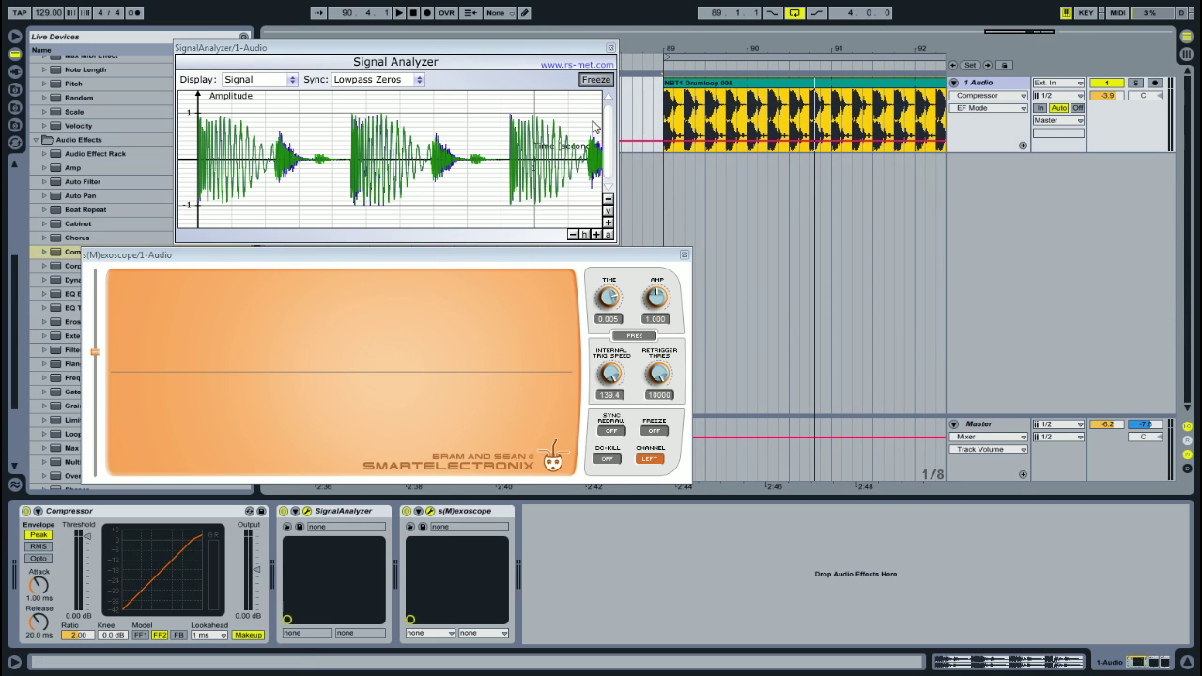
left_click(593, 81)
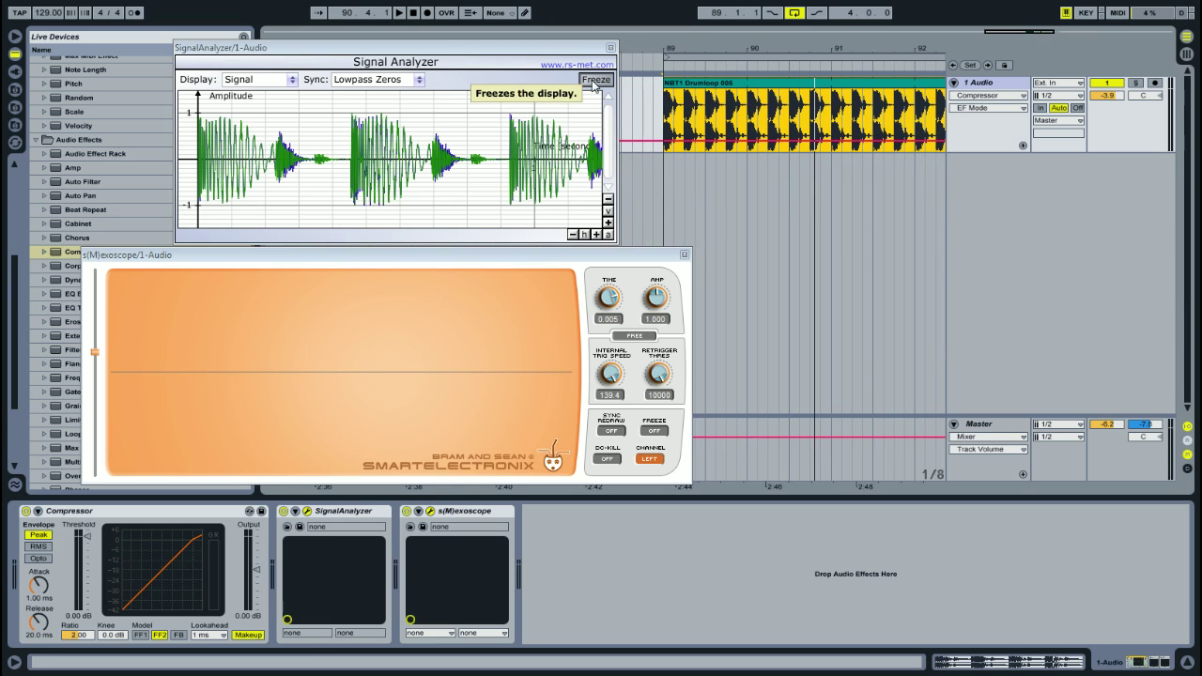
left_click(666, 82)
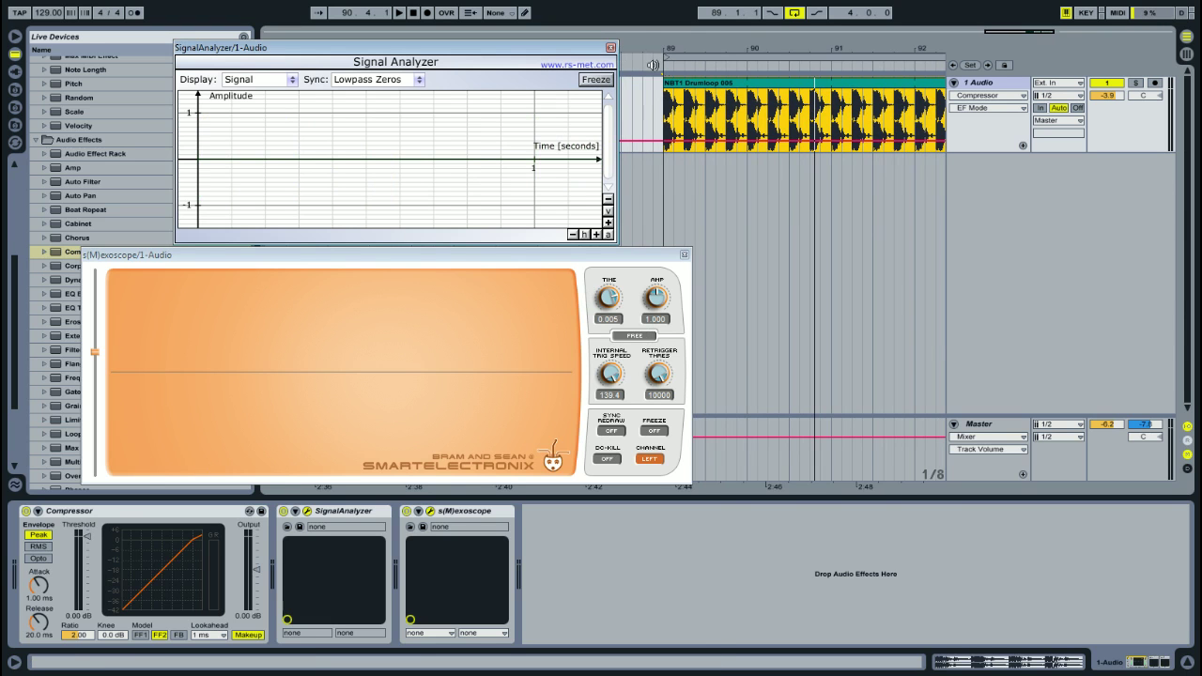
left_click_drag(658, 55, 703, 114)
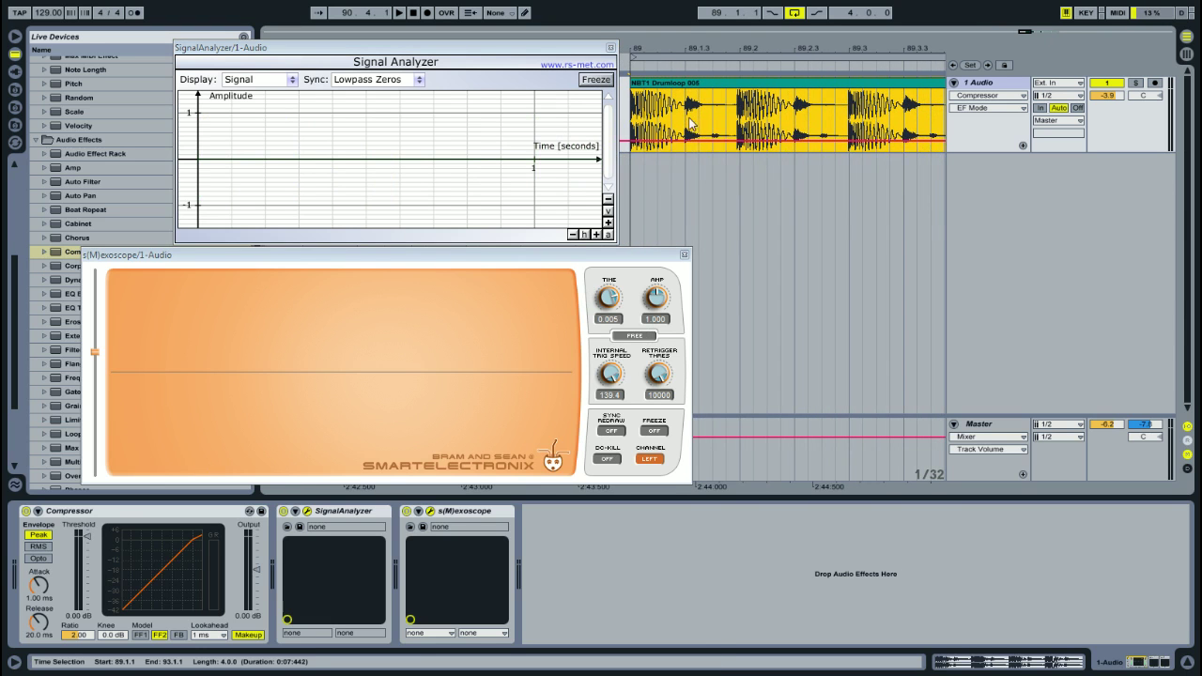
Turn off the Compressor's Makeup and lower its threshold to -22.1 dB while the loop plays
left_click(251, 638)
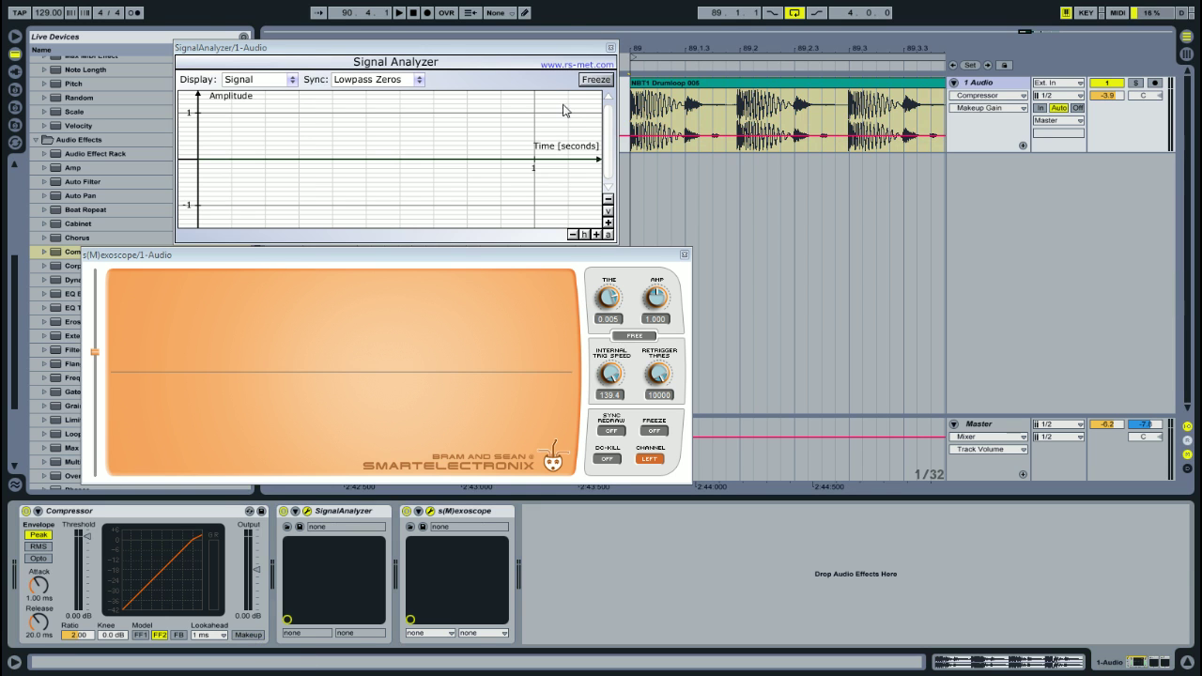
key("space")
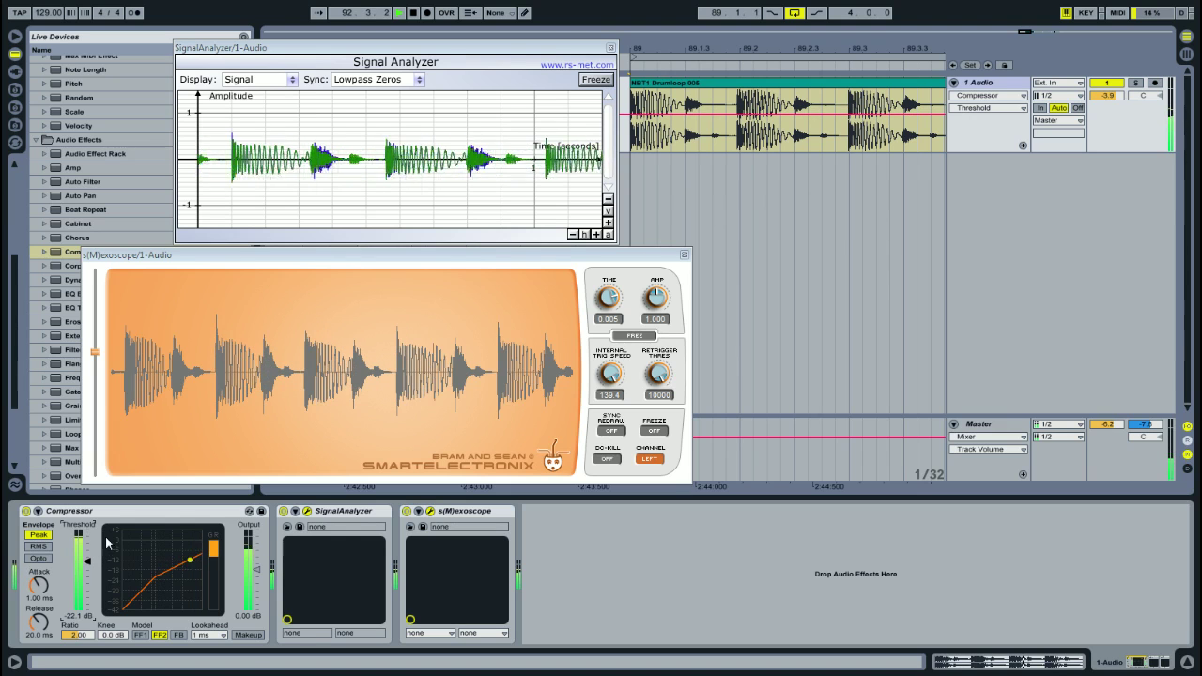
Freeze the compressed waveform in the Signal Analyzer, stop playback, and magnify the analyzer's amplitude axis
left_click(595, 79)
left_click(413, 12)
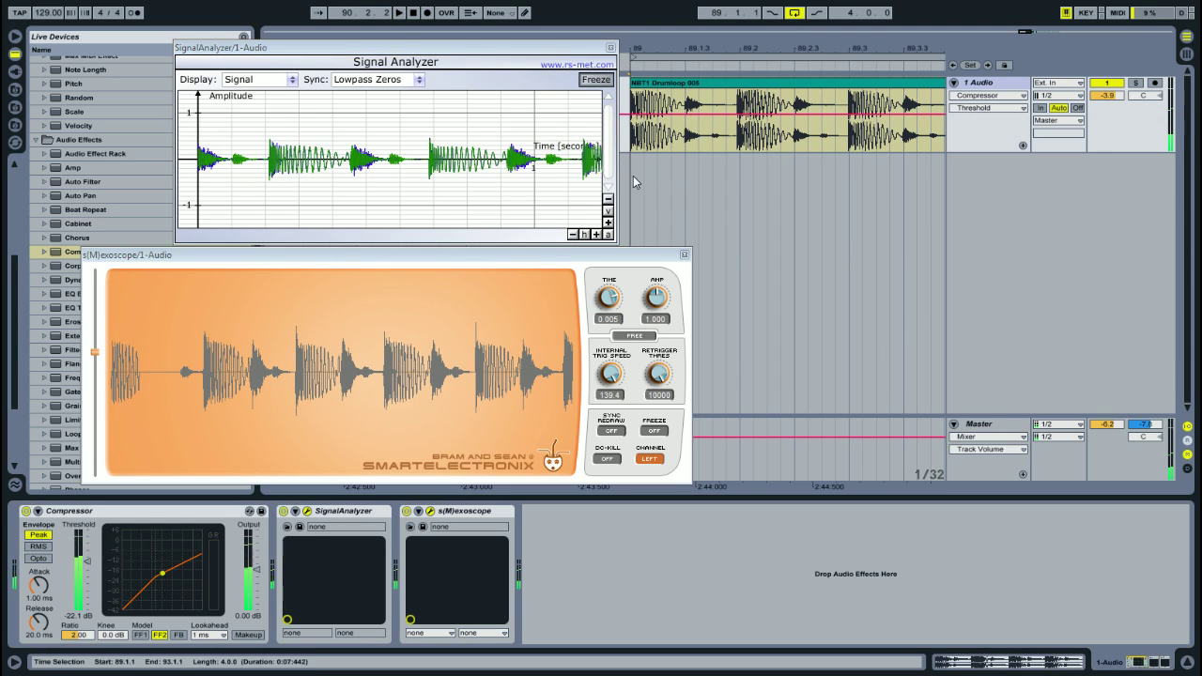
left_click(609, 223)
left_click(608, 223)
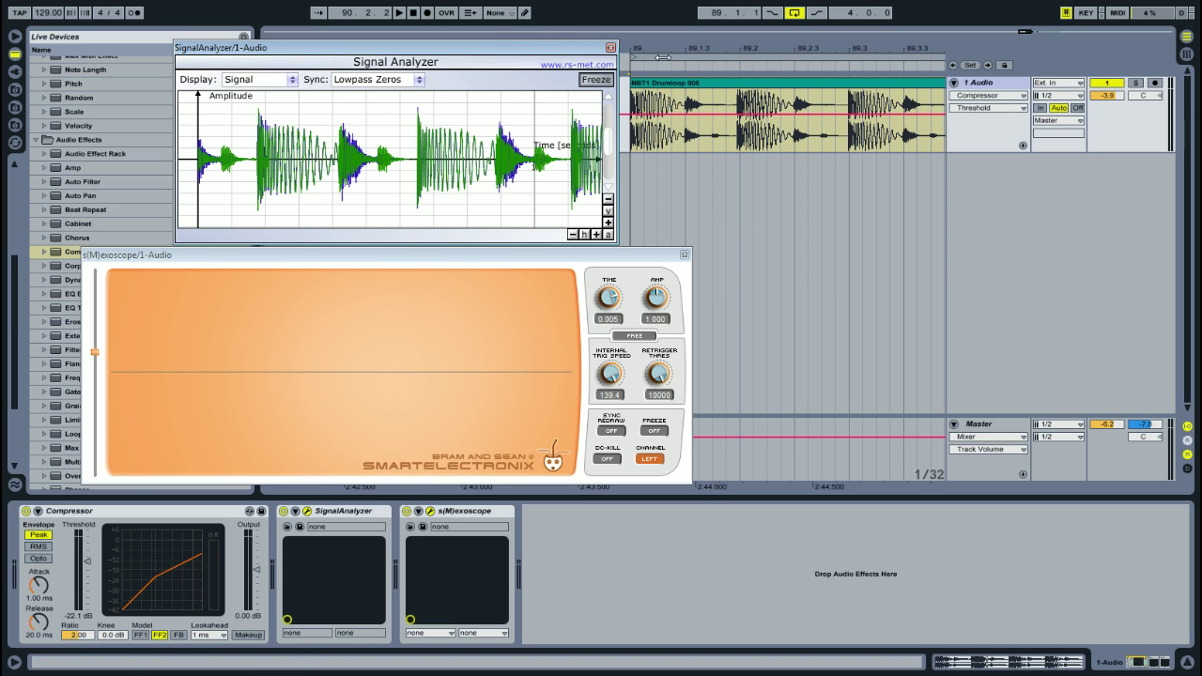
Set the Compressor's attack to 0.01 ms during playback and freeze the loop's waveform in the Signal Analyzer
key("space")
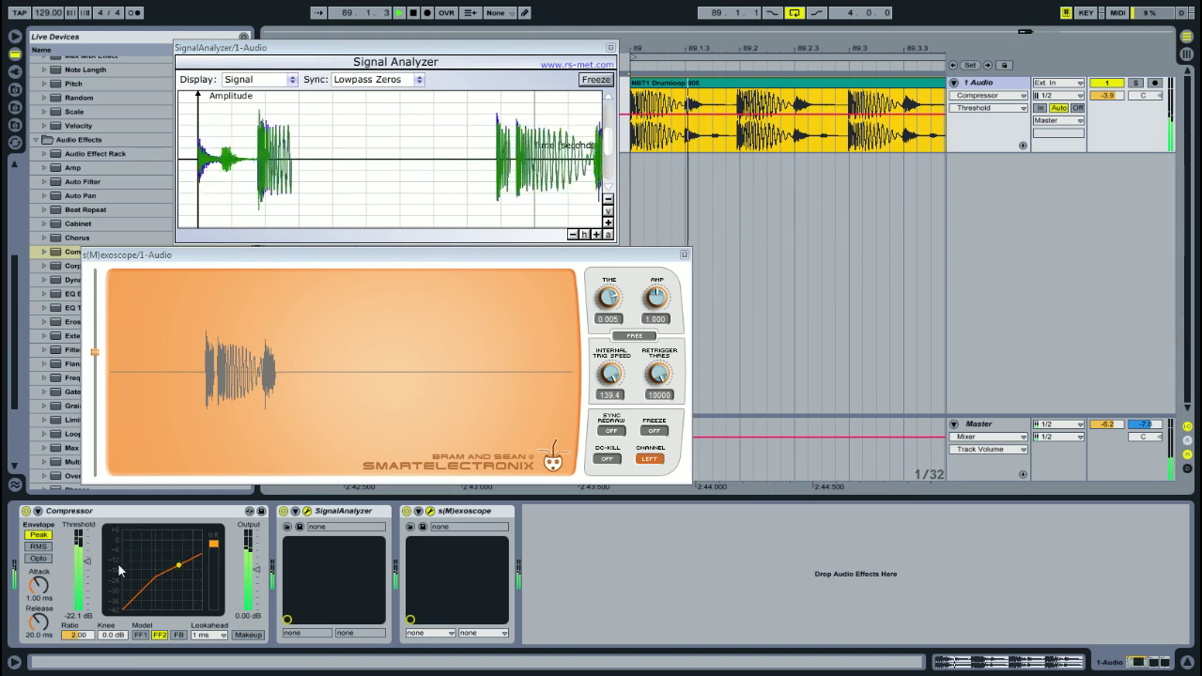
left_click_drag(38, 584, 37, 611)
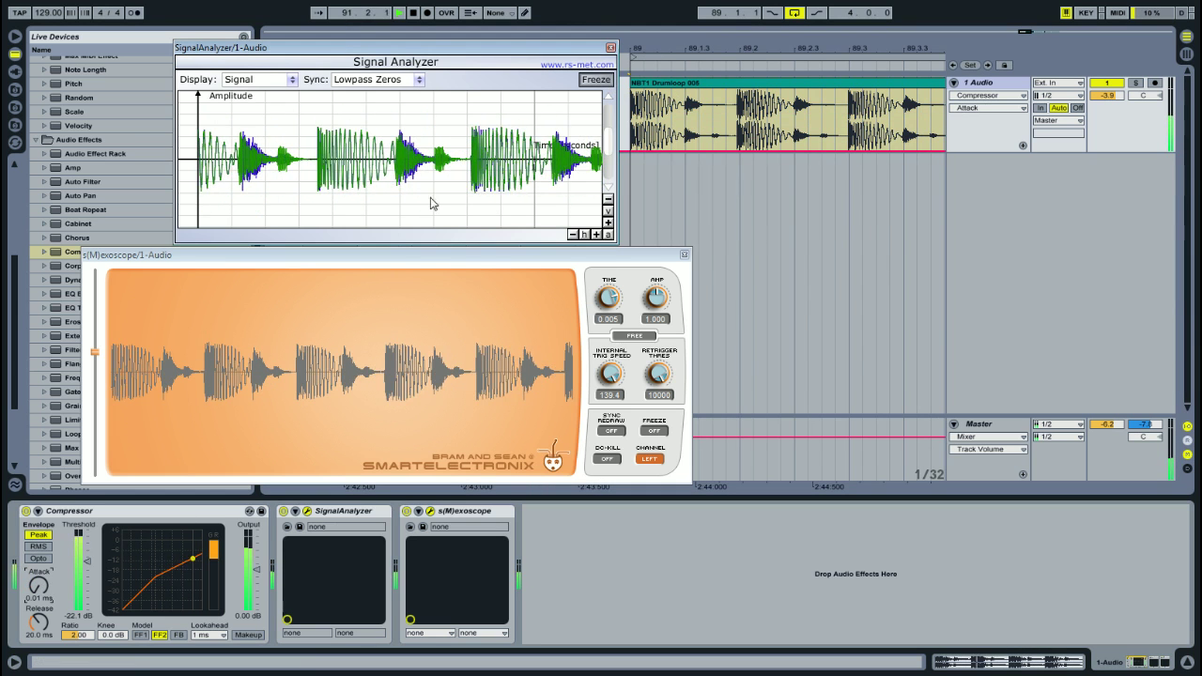
key("space")
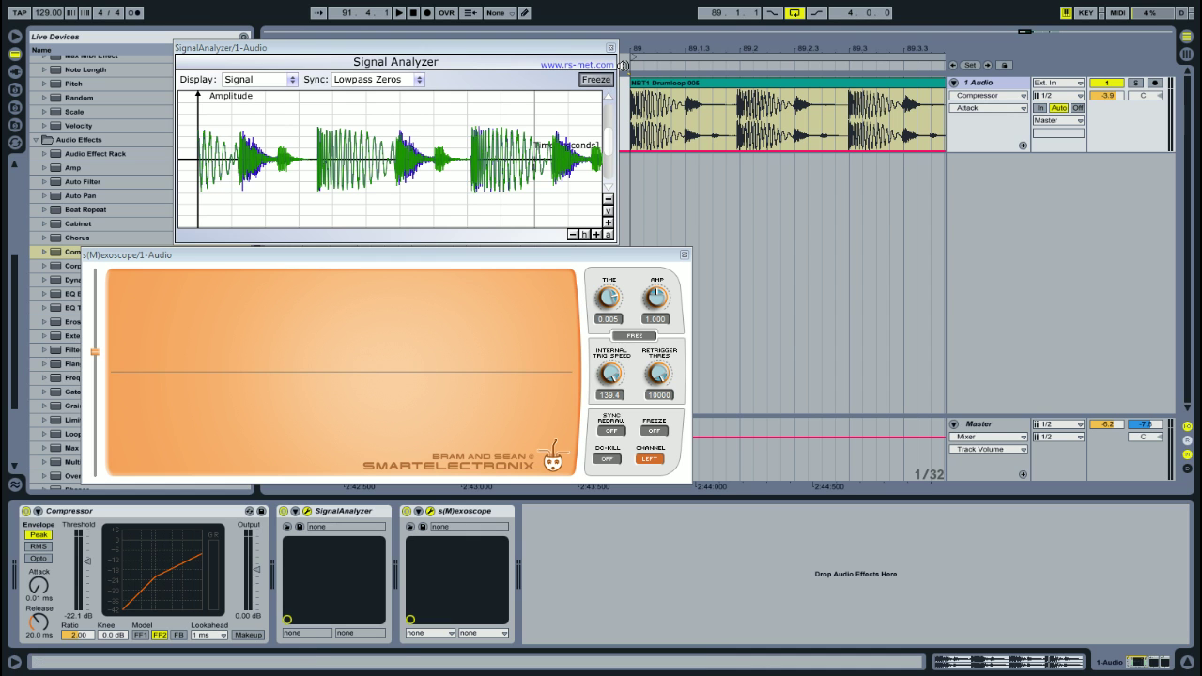
Lower the Compressor's threshold to -37.8 dB during playback and freeze the loop's waveform in the Signal Analyzer
key("space")
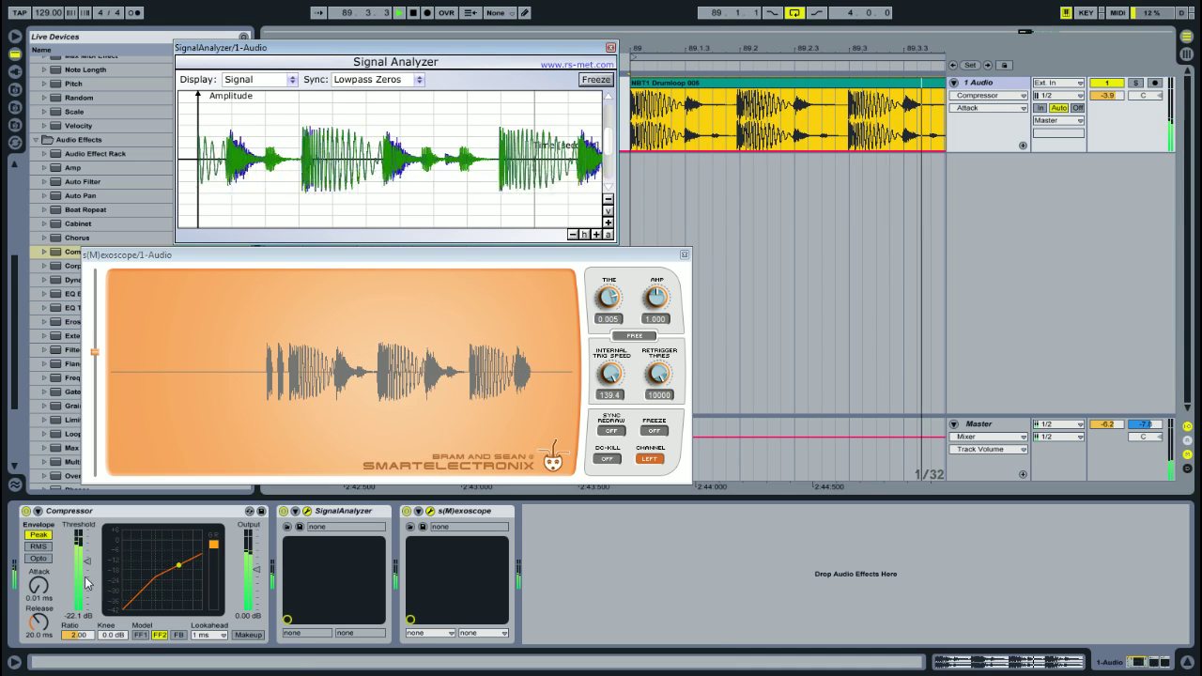
left_click_drag(86, 561, 89, 585)
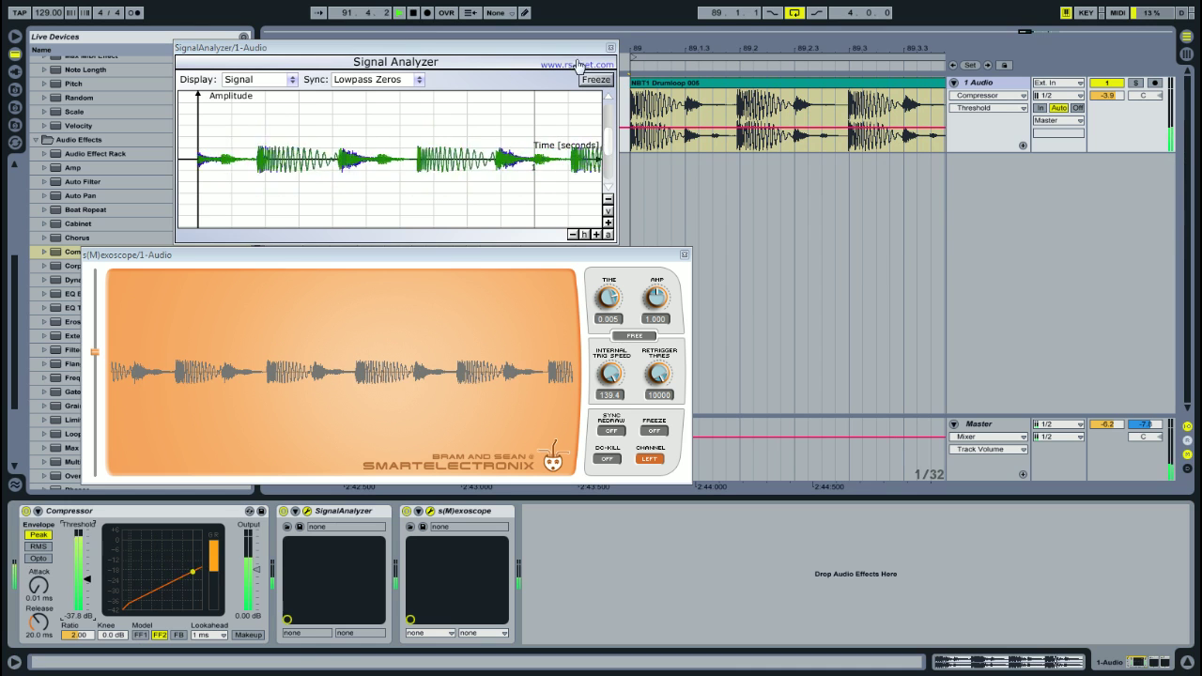
key("space")
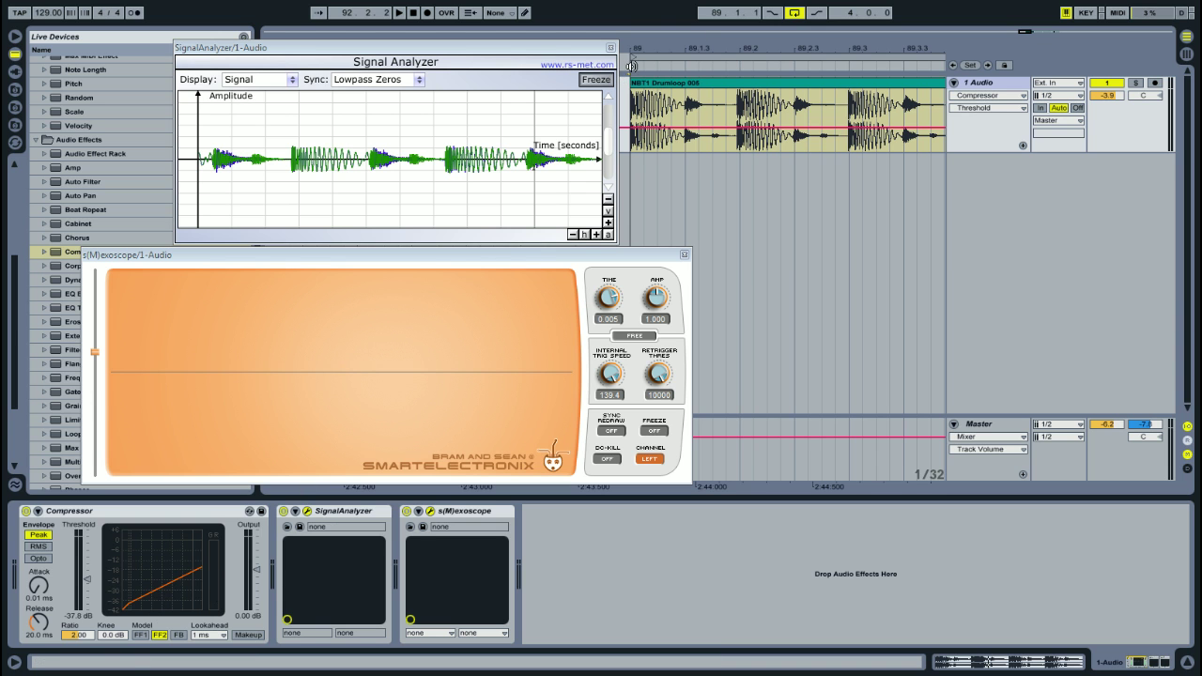
Raise the Compressor's output gain to 16.8 dB during playback and freeze the boosted waveform in the Signal Analyzer
key("space")
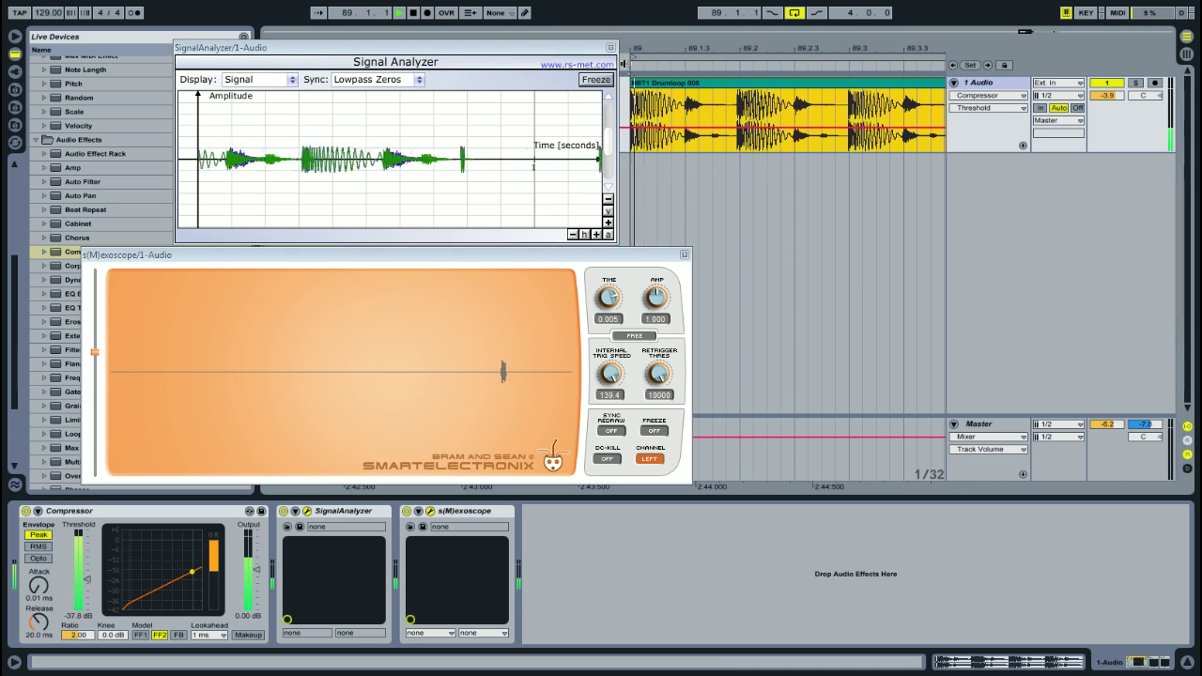
left_click_drag(251, 568, 252, 545)
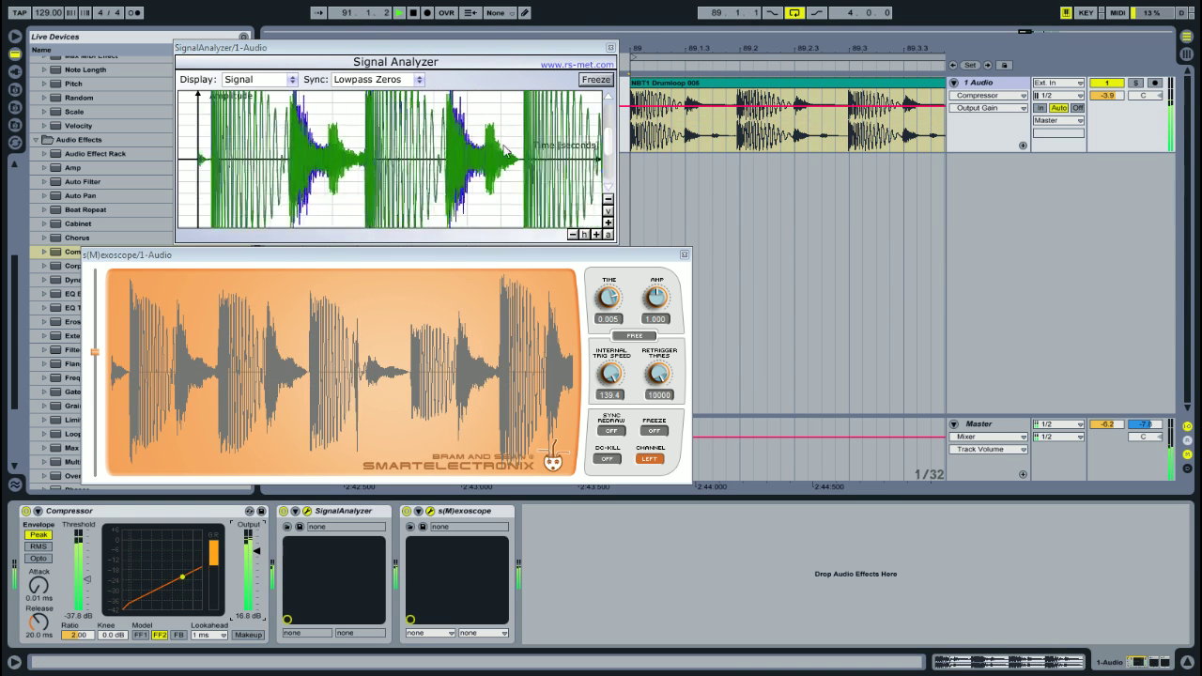
left_click(414, 14)
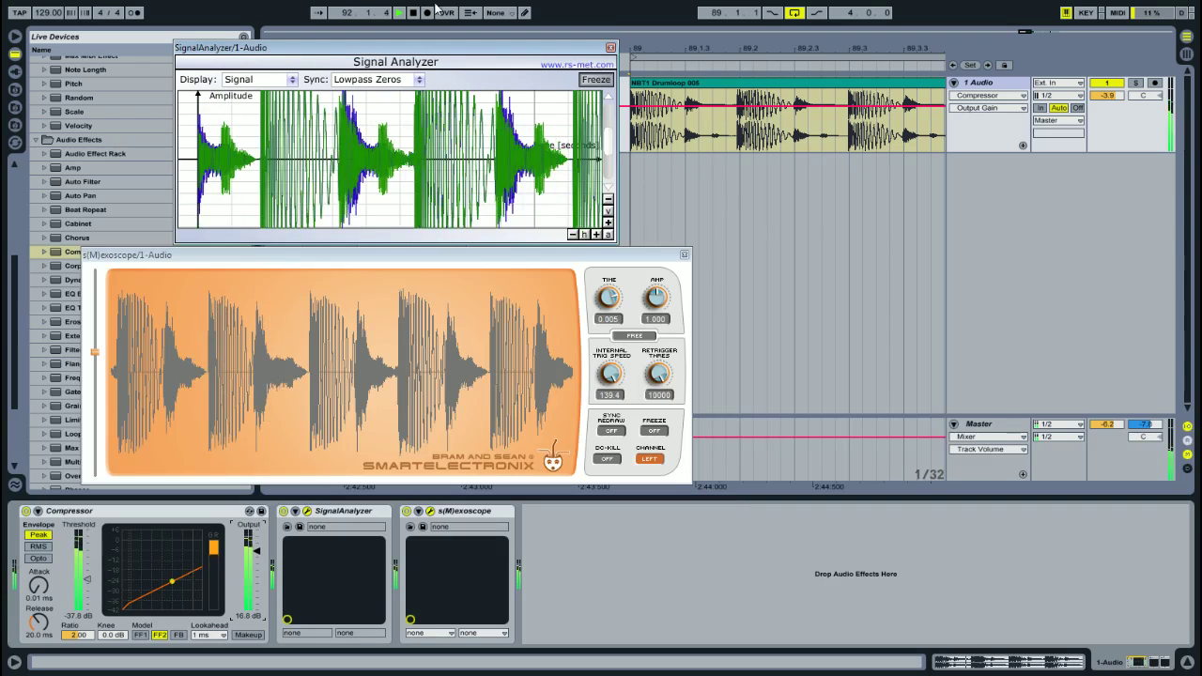
left_click(414, 14)
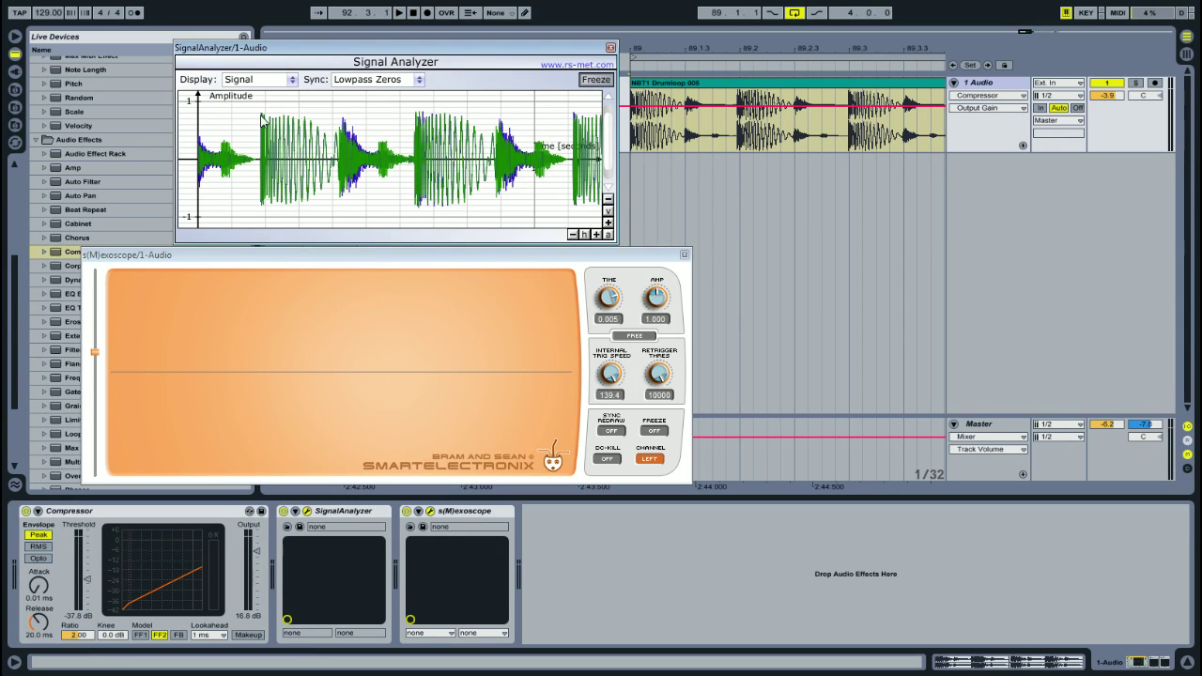
Replay the compressed loop and freeze its waveform in the Signal Analyzer to compare it with the original clip
left_click(688, 100)
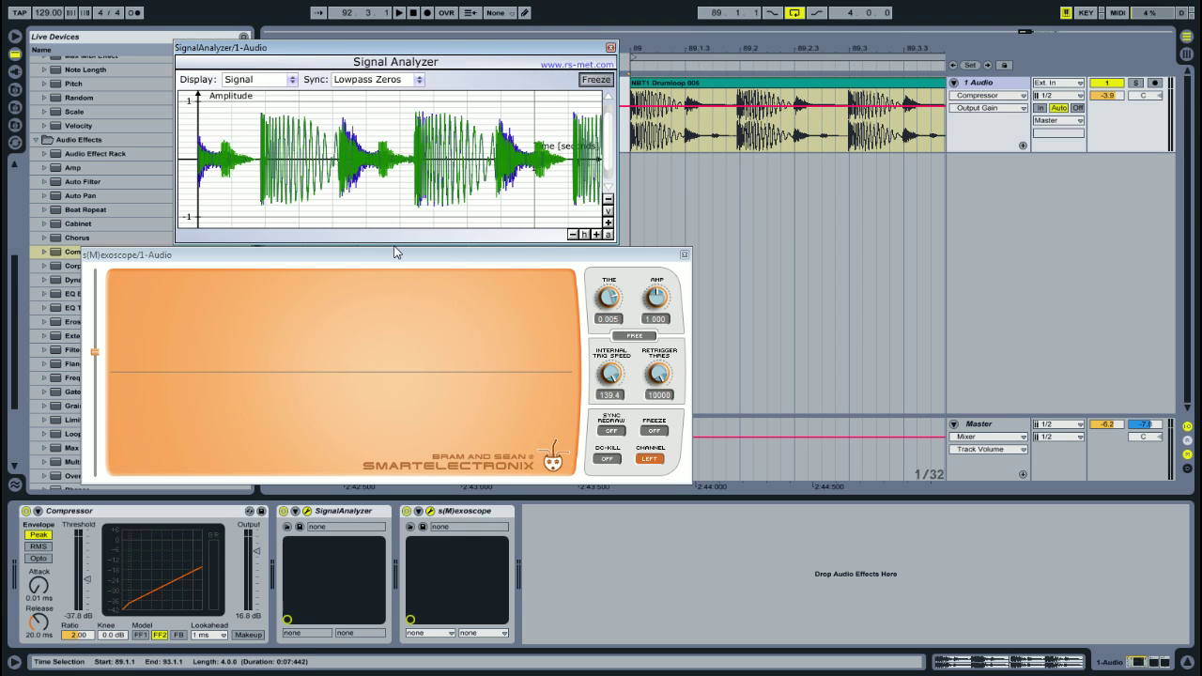
left_click(85, 512)
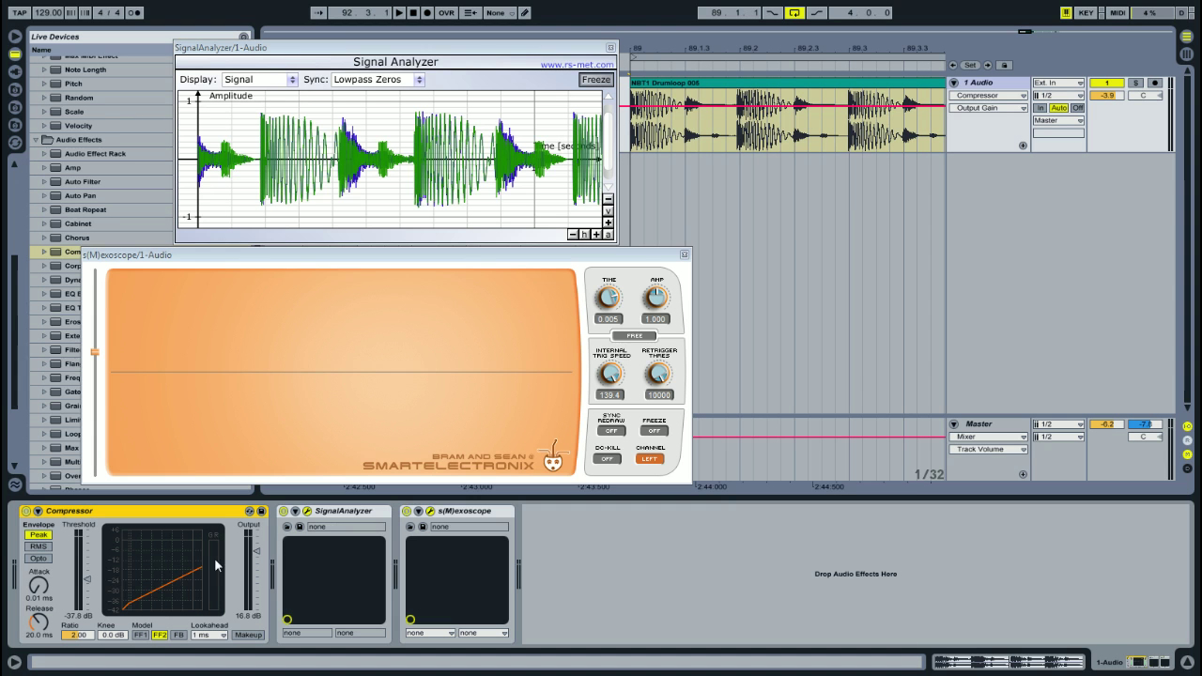
key("space")
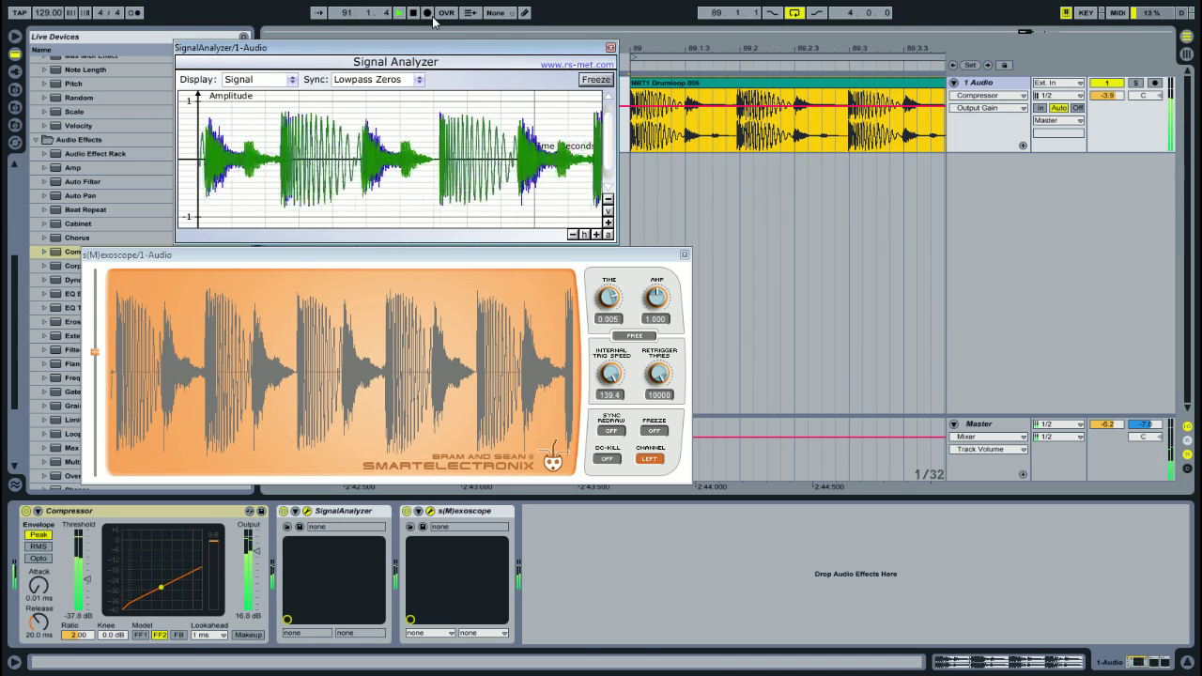
left_click(600, 90)
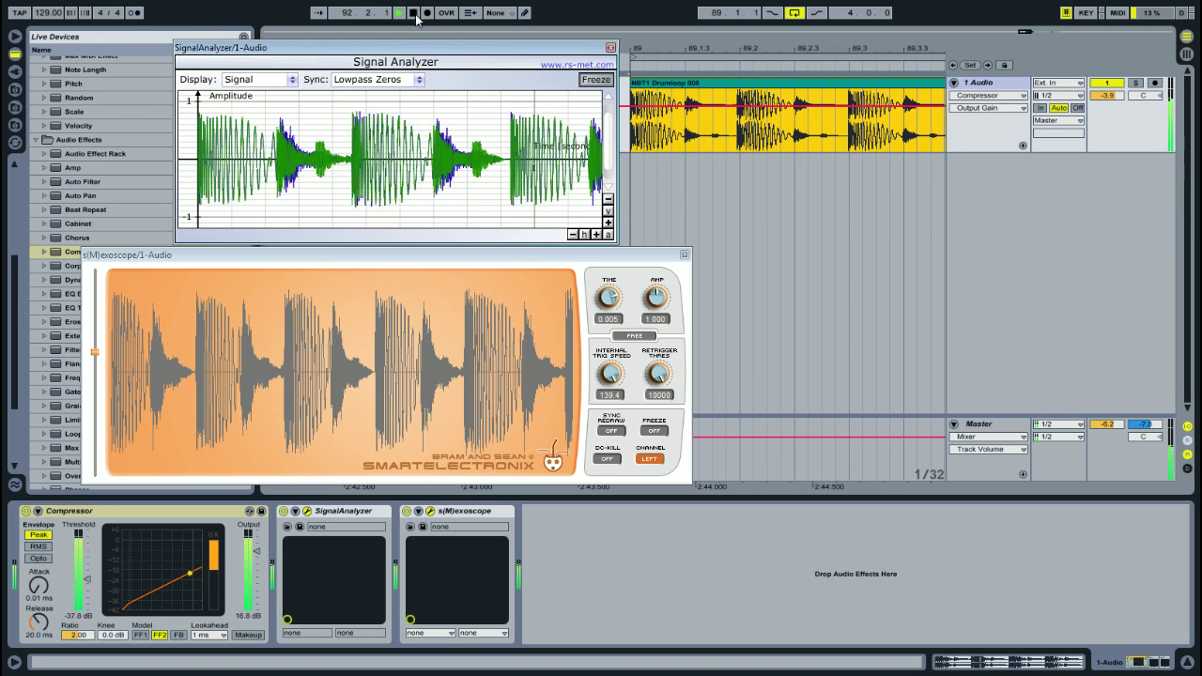
Stop the loop and return the Compressor's attack to its default 1.00 ms
key("space")
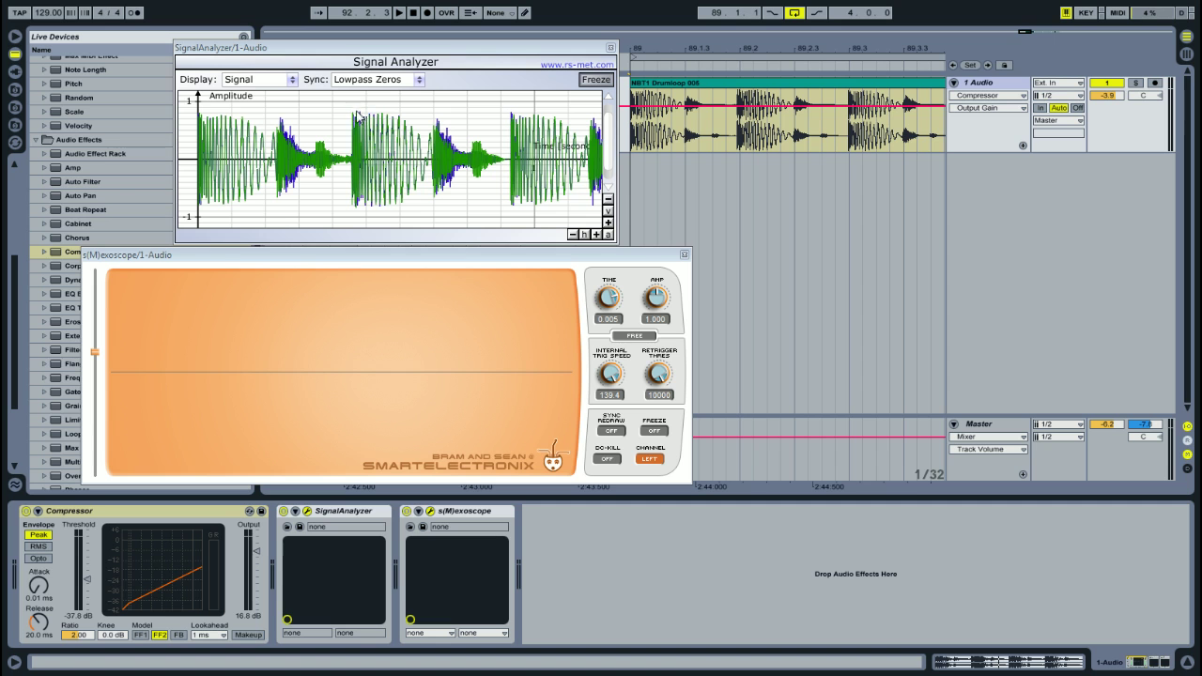
left_click(39, 586)
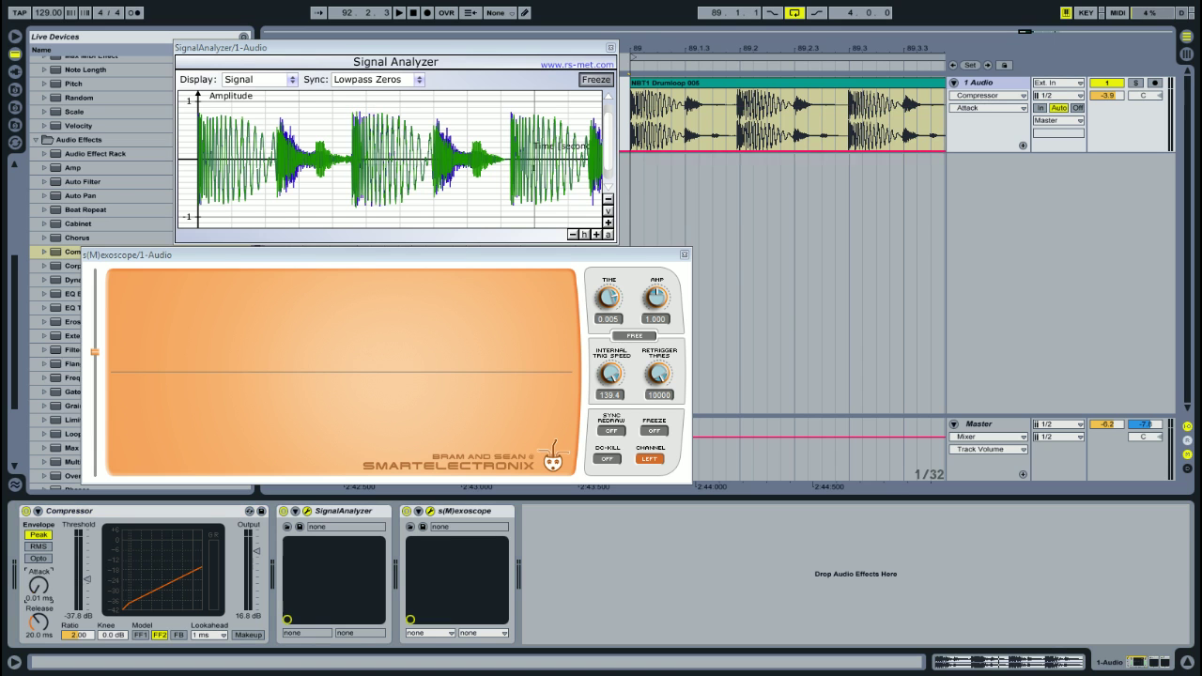
right_click(41, 592)
left_click(43, 597)
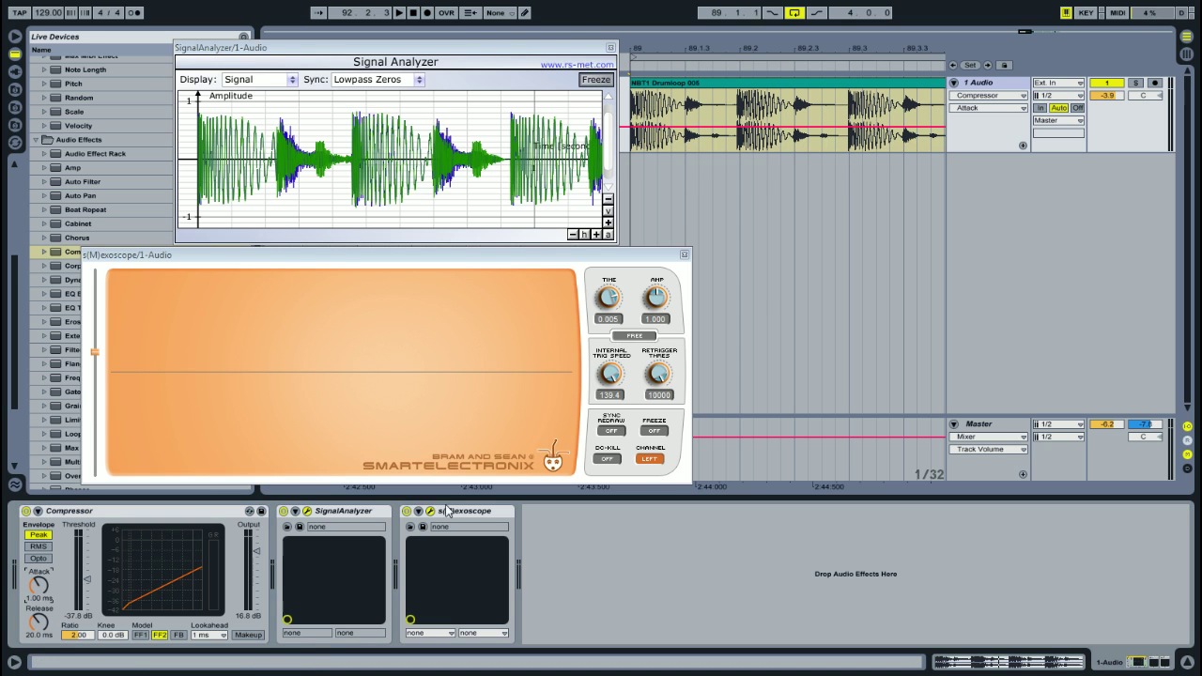
Duplicate the Signal Analyzer device and place the copy's window below the frozen original for comparison
right_click(336, 511)
left_click(381, 543)
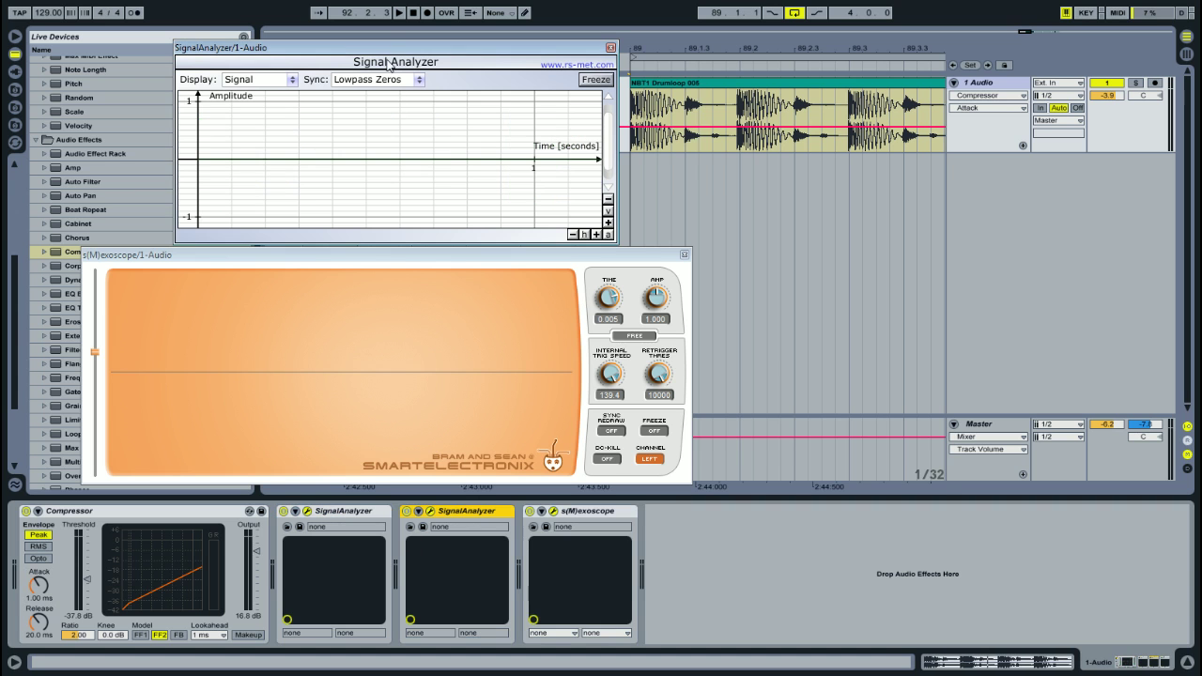
mouse_move(398, 266)
left_mouse_down()
mouse_move(511, 255)
mouse_move(492, 277)
mouse_move(392, 264)
left_mouse_up()
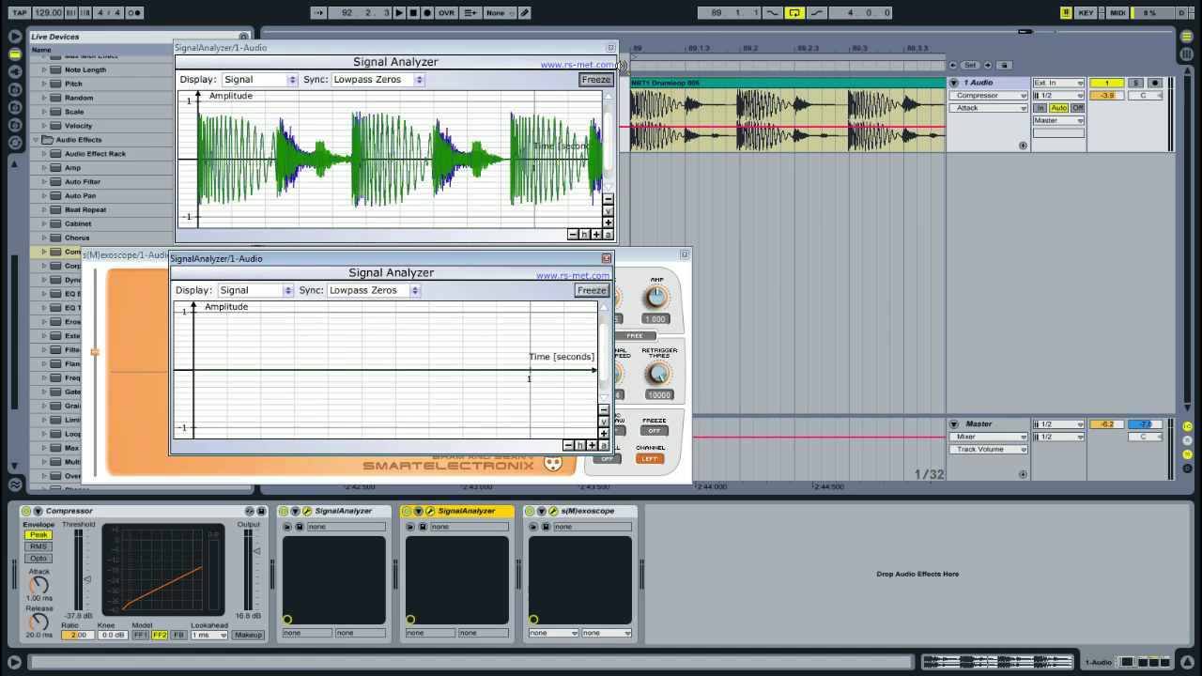
Replay the loop, freeze its waveform in the second Signal Analyzer, stop playback and move that window nearer the first
key("space")
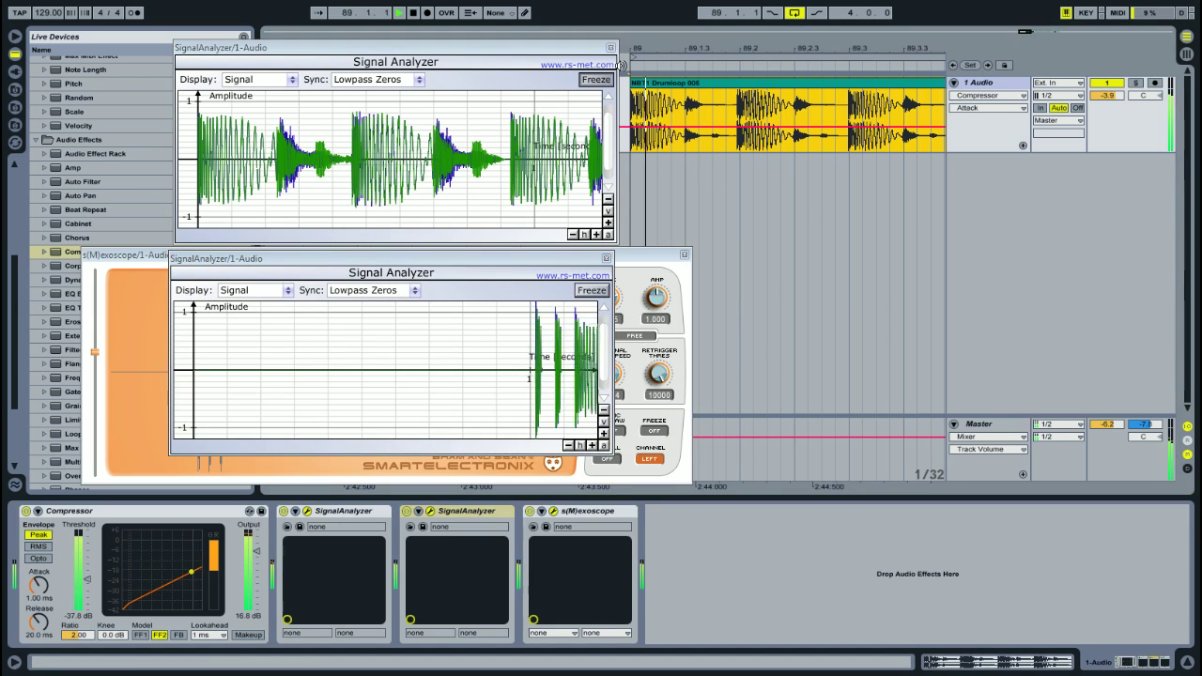
left_click(592, 293)
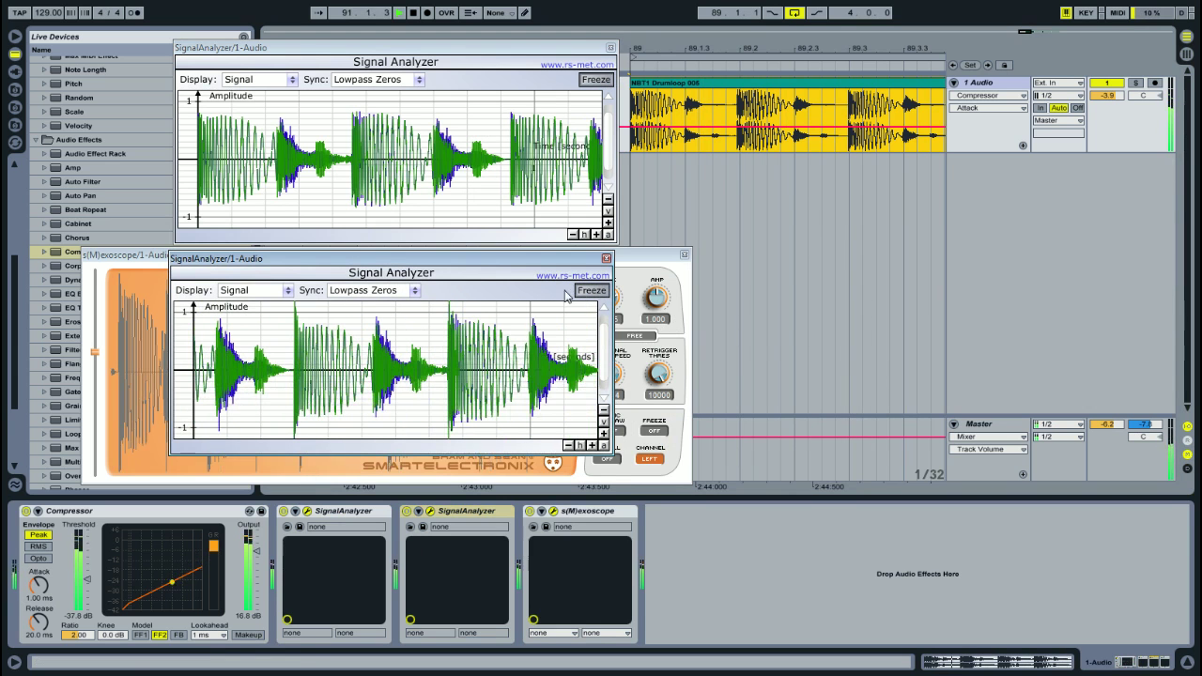
key("space")
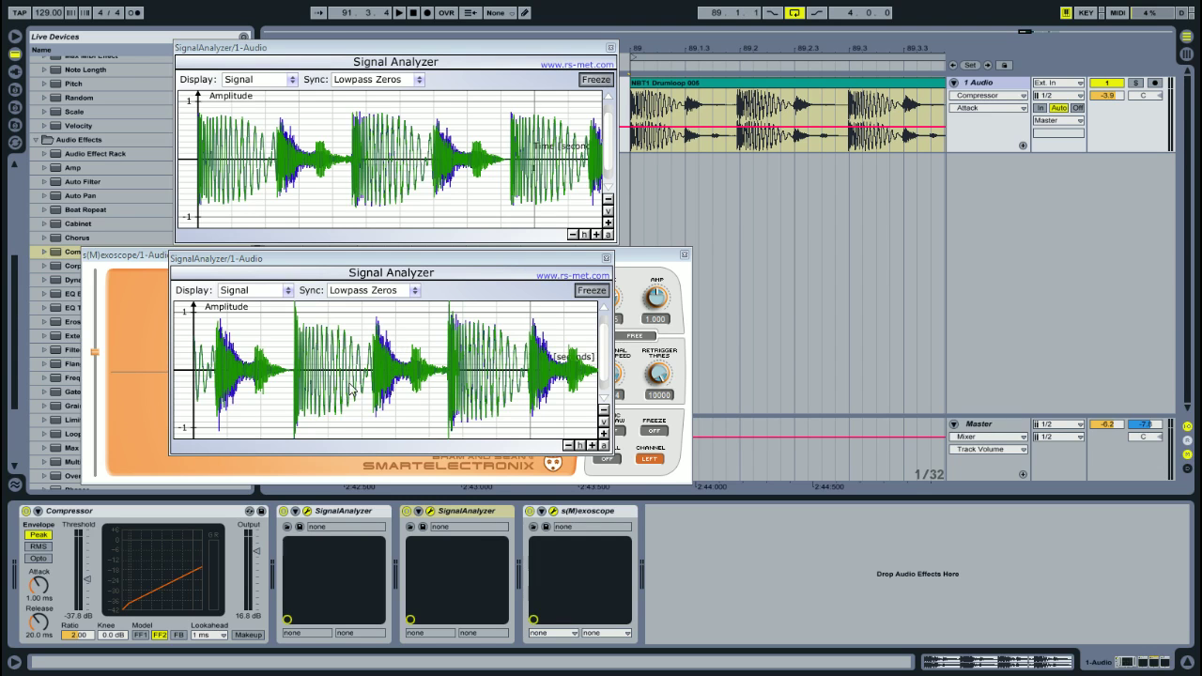
left_click_drag(365, 252, 421, 220)
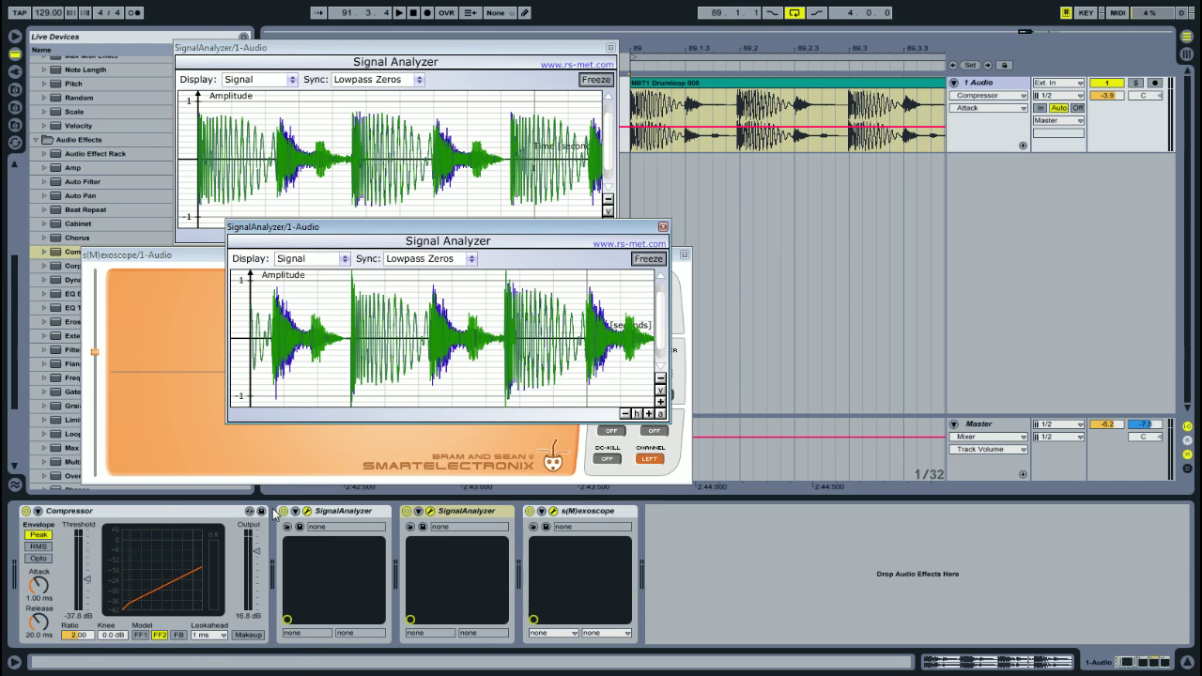
Reset the Compressor's output gain to its default 0.00 dB and close the second Signal Analyzer window
right_click(259, 552)
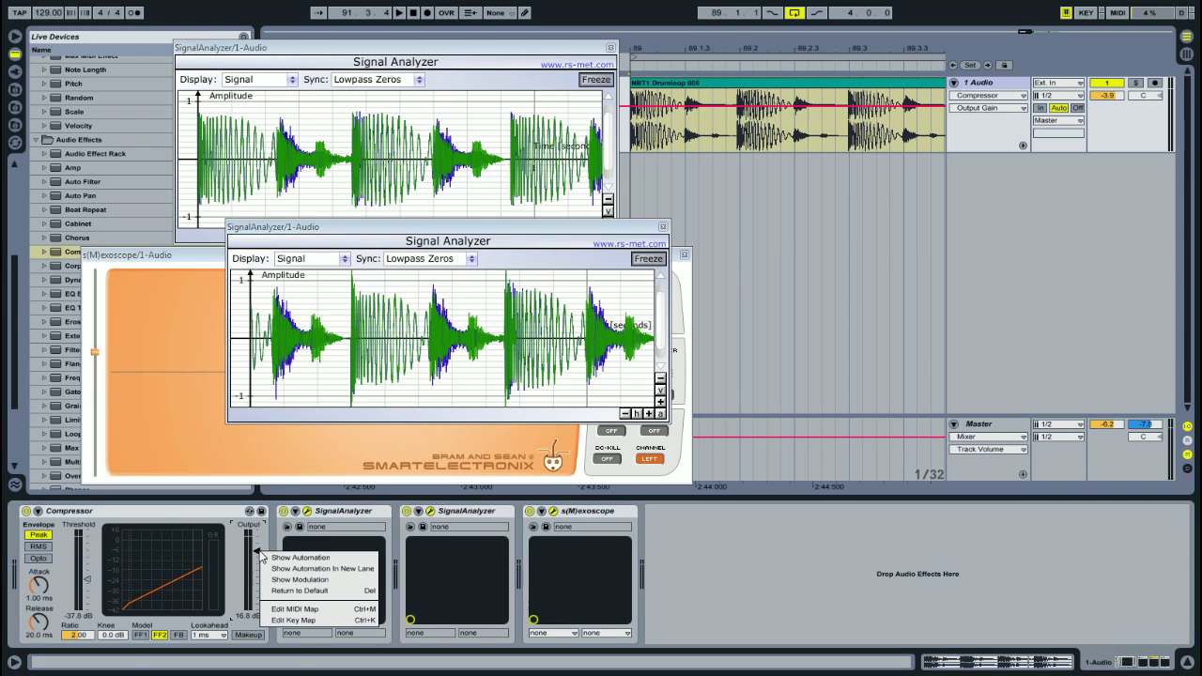
left_click(298, 590)
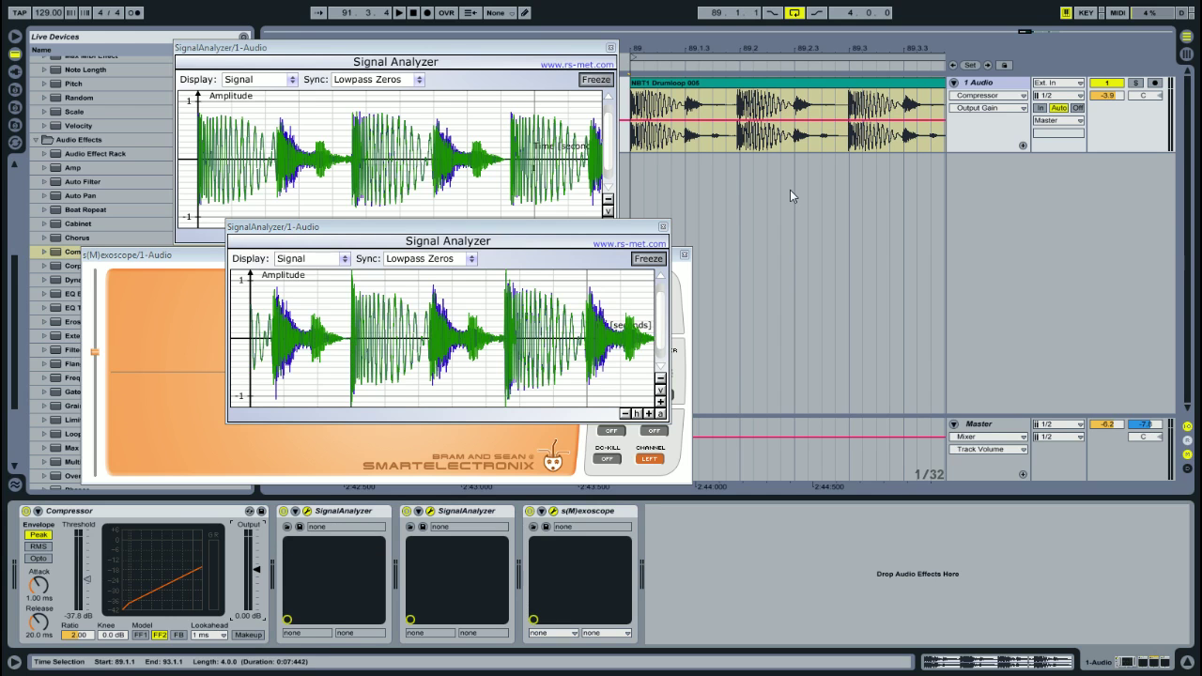
left_click(663, 226)
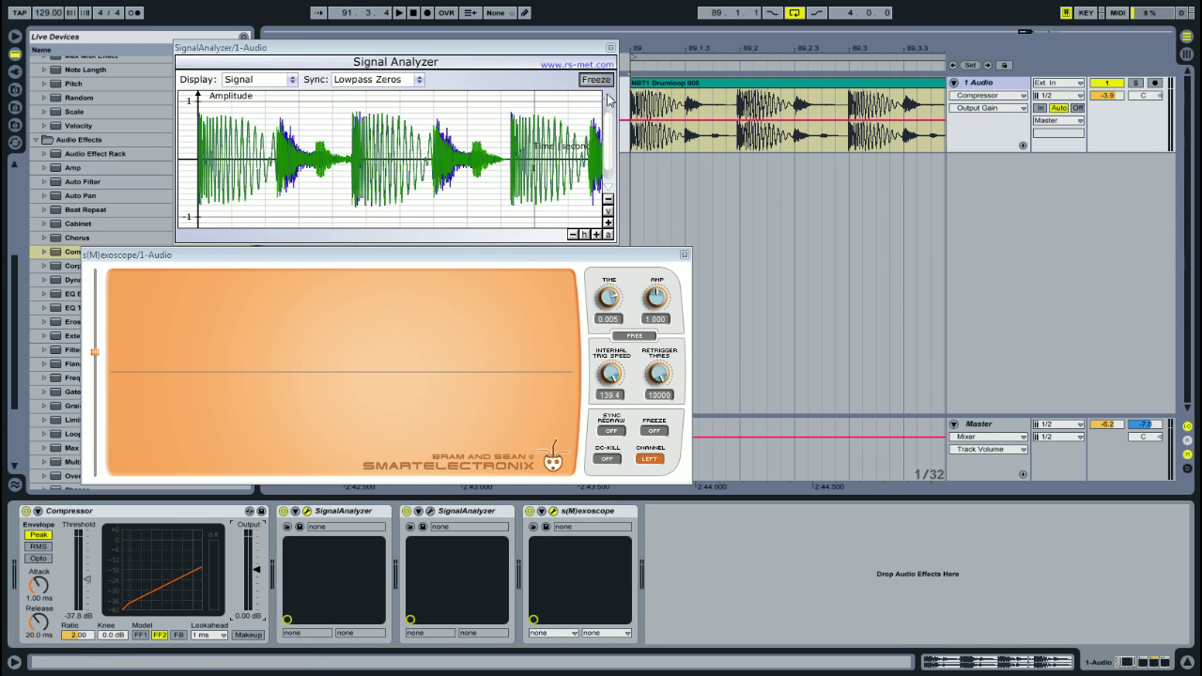
Return the Compressor's threshold to its default 0.00 dB and check the attack's options
right_click(87, 573)
left_click(124, 623)
right_click(41, 589)
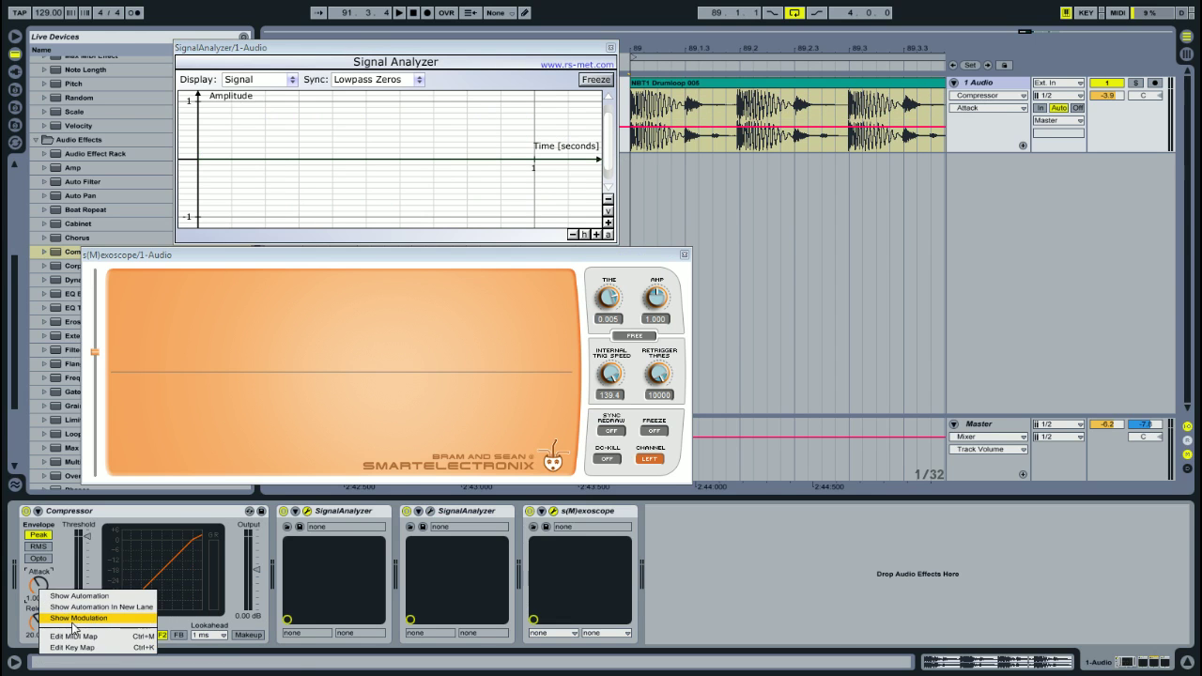
left_click(80, 612)
key("shift+Tab")
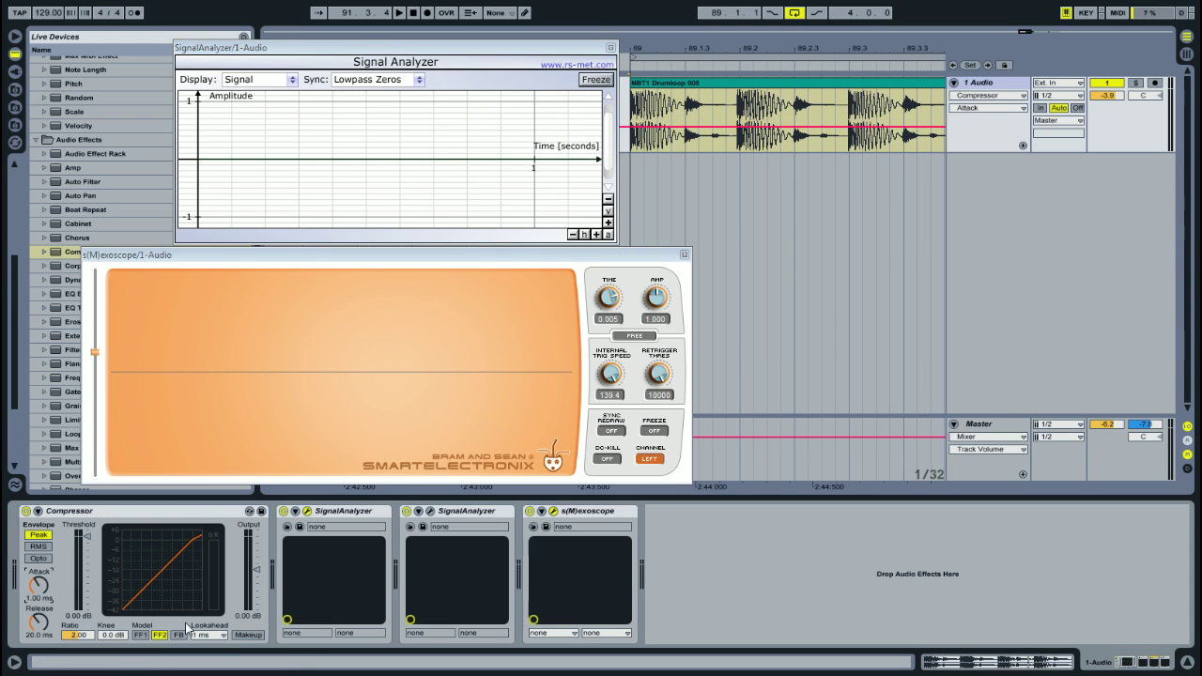
right_click(41, 584)
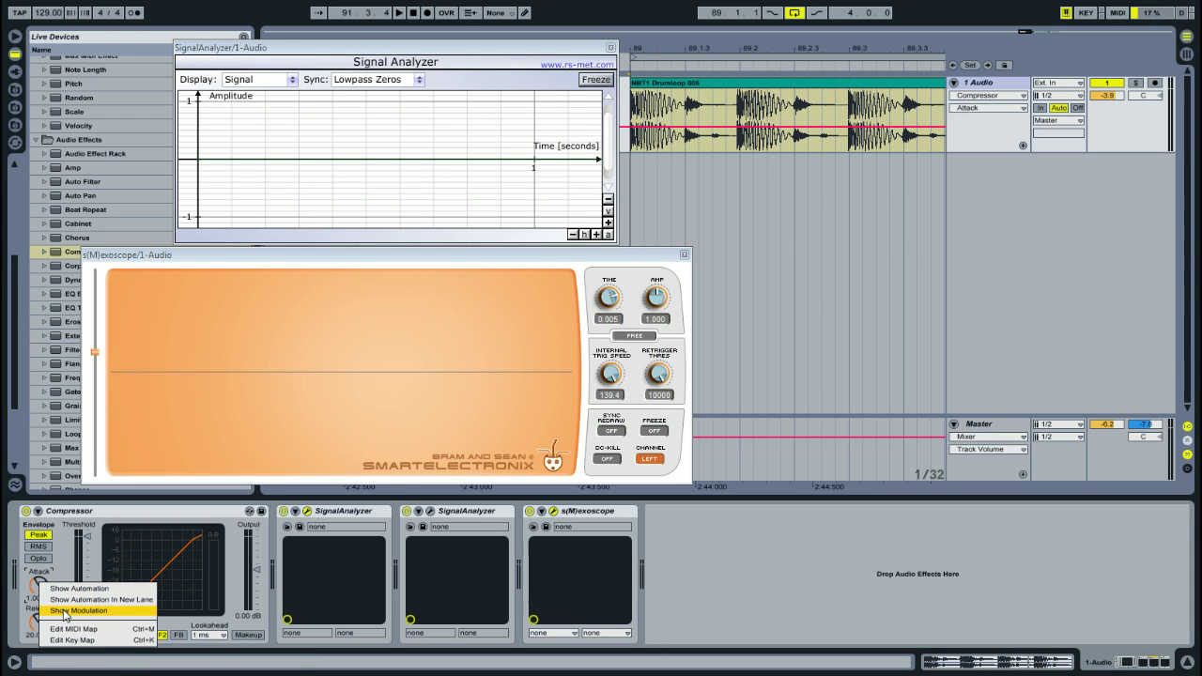
left_click(76, 611)
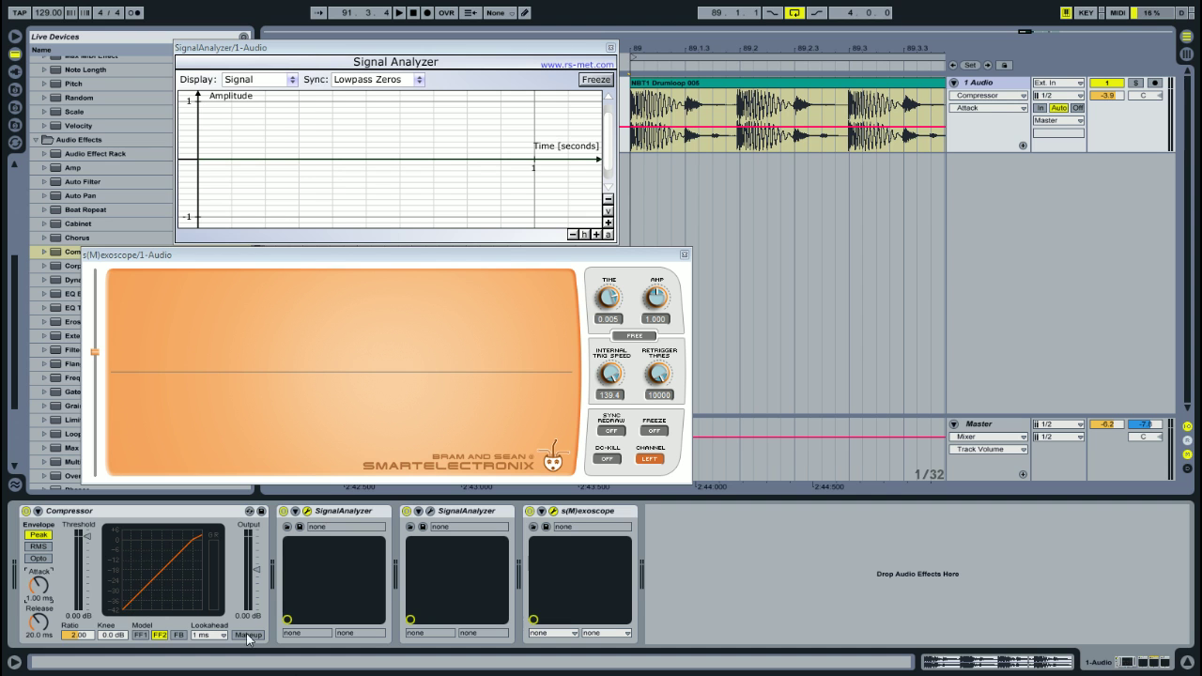
Turn on the Compressor's automatic Makeup gain
right_click(257, 572)
left_click(259, 634)
left_click(249, 634)
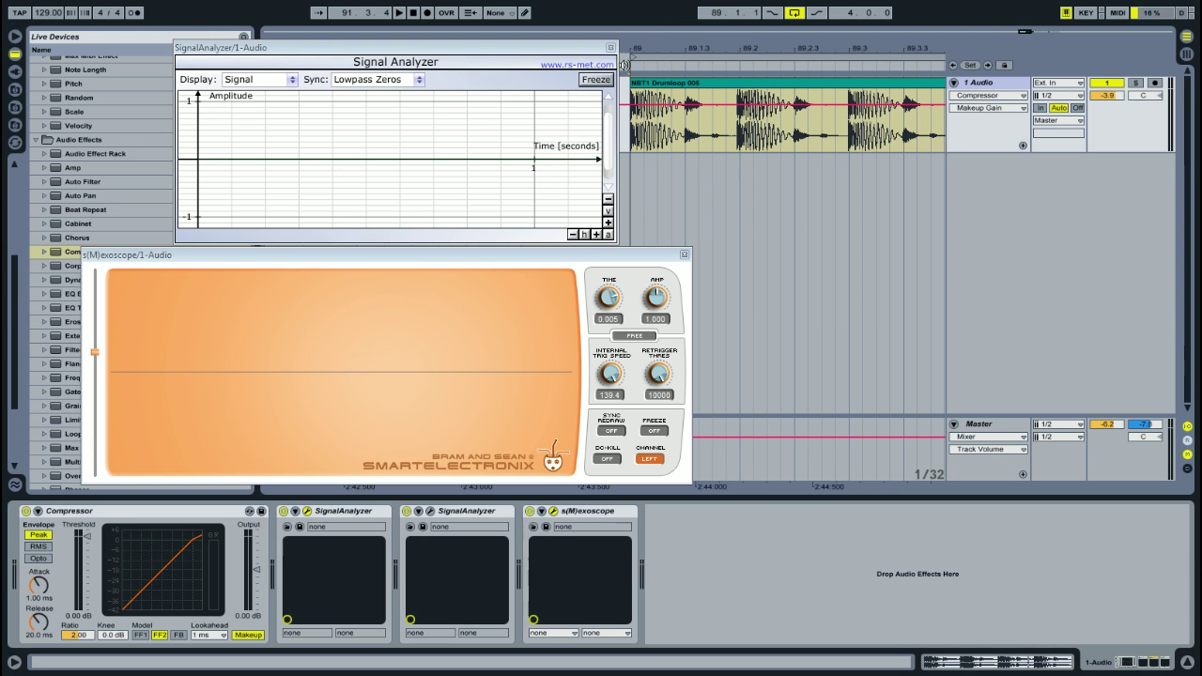
Lower the Compressor's threshold to -40.4 dB during playback, freeze the waveform in the Signal Analyzer and stop the loop
key("space")
left_click_drag(89, 544, 87, 582)
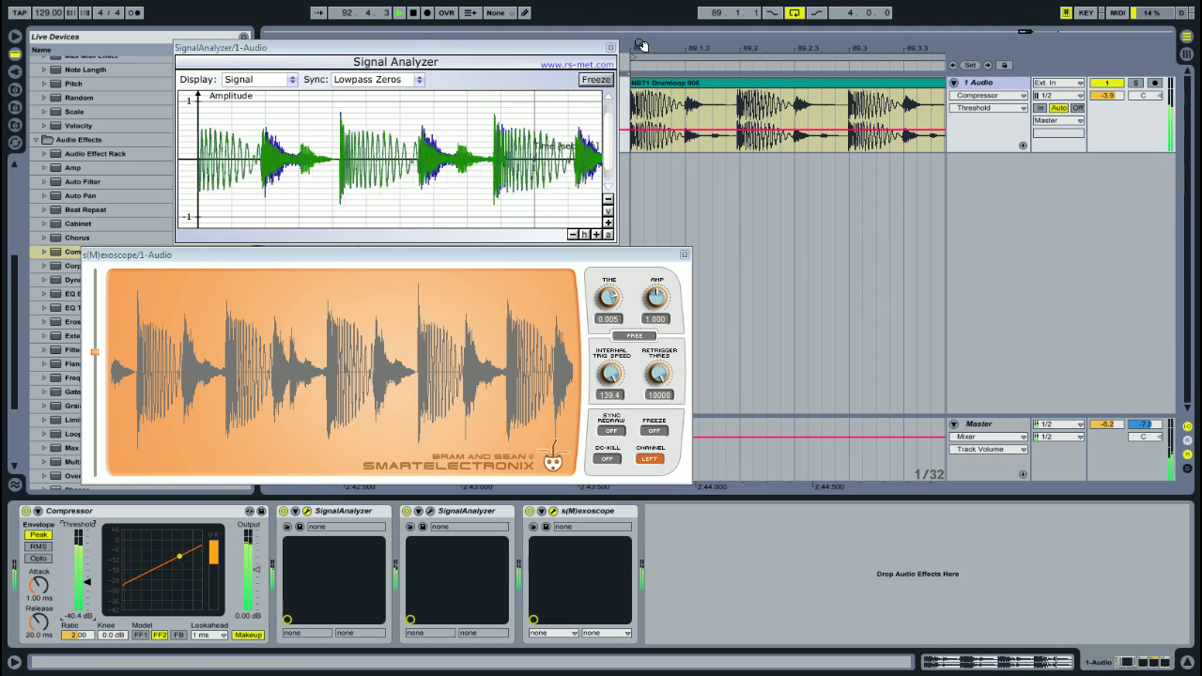
left_click(582, 79)
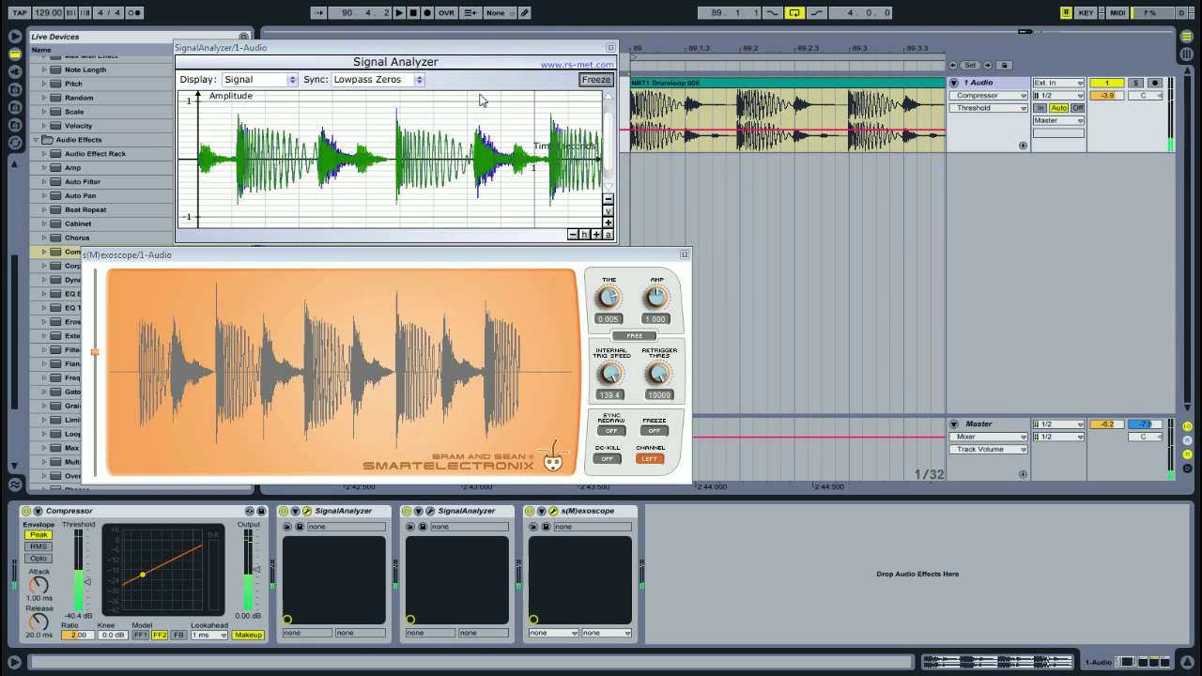
key("space")
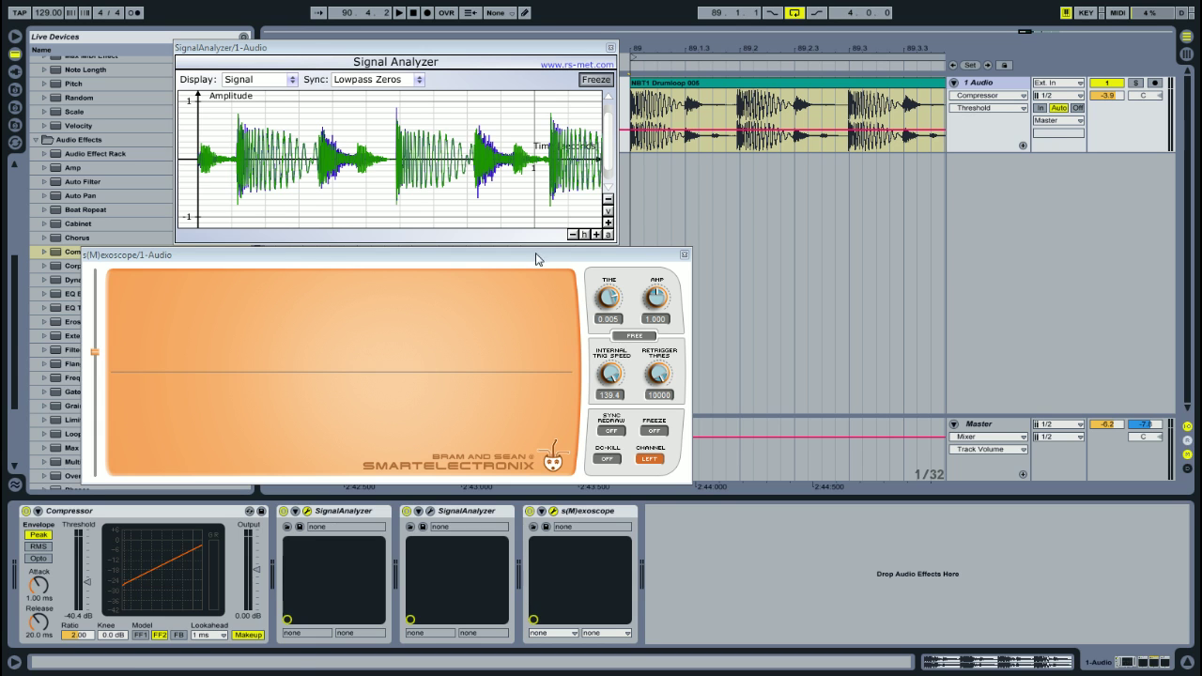
Select the Compressor's ratio parameter and reset the threshold to 0.00 dB with Makeup left on
left_click_drag(723, 49, 784, 38)
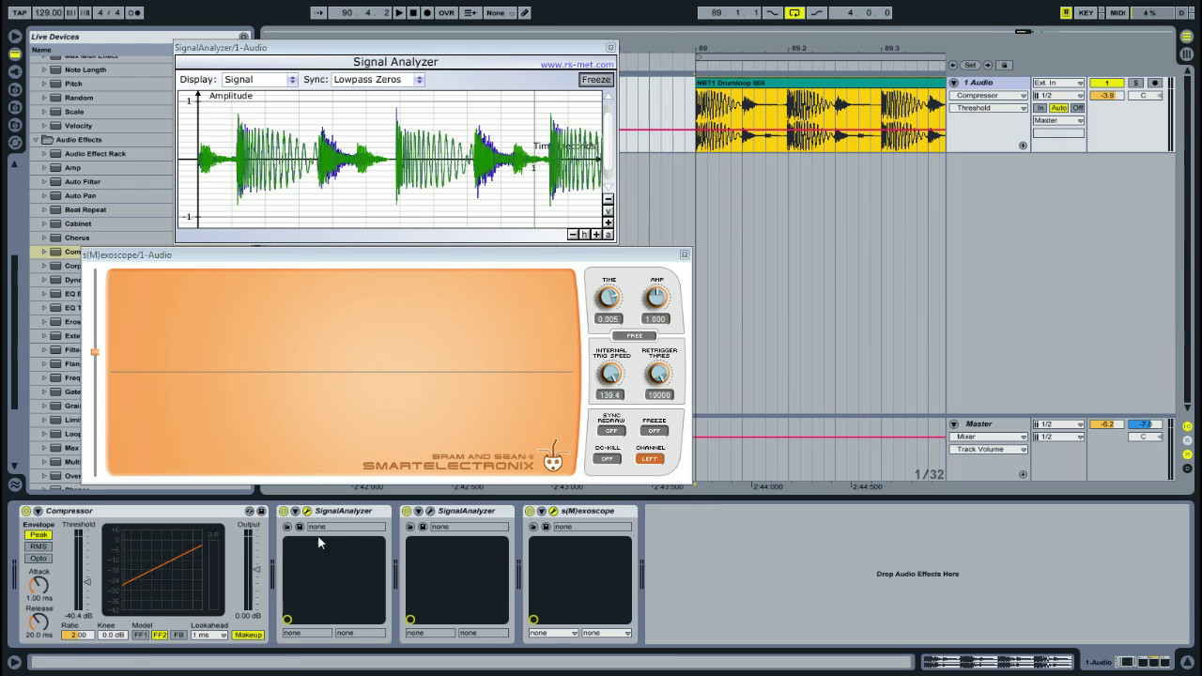
left_click_drag(81, 636, 81, 636)
right_click(81, 636)
left_click(122, 674)
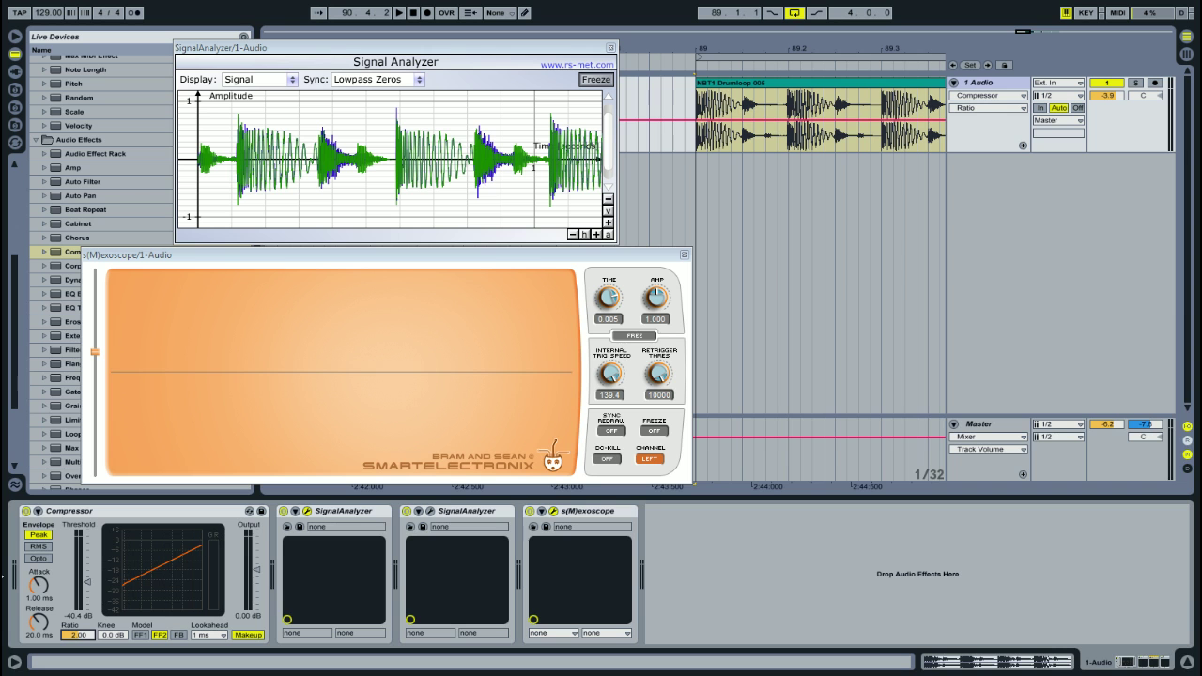
left_click_drag(88, 583, 88, 533)
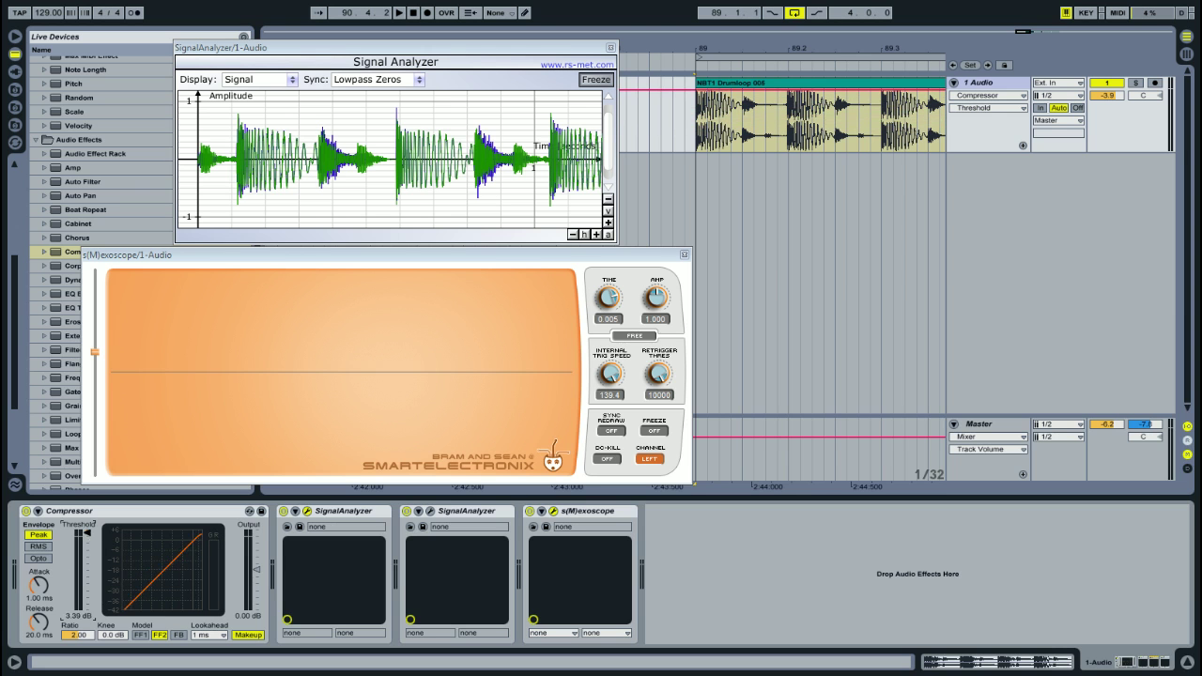
right_click(86, 537)
left_click(131, 569)
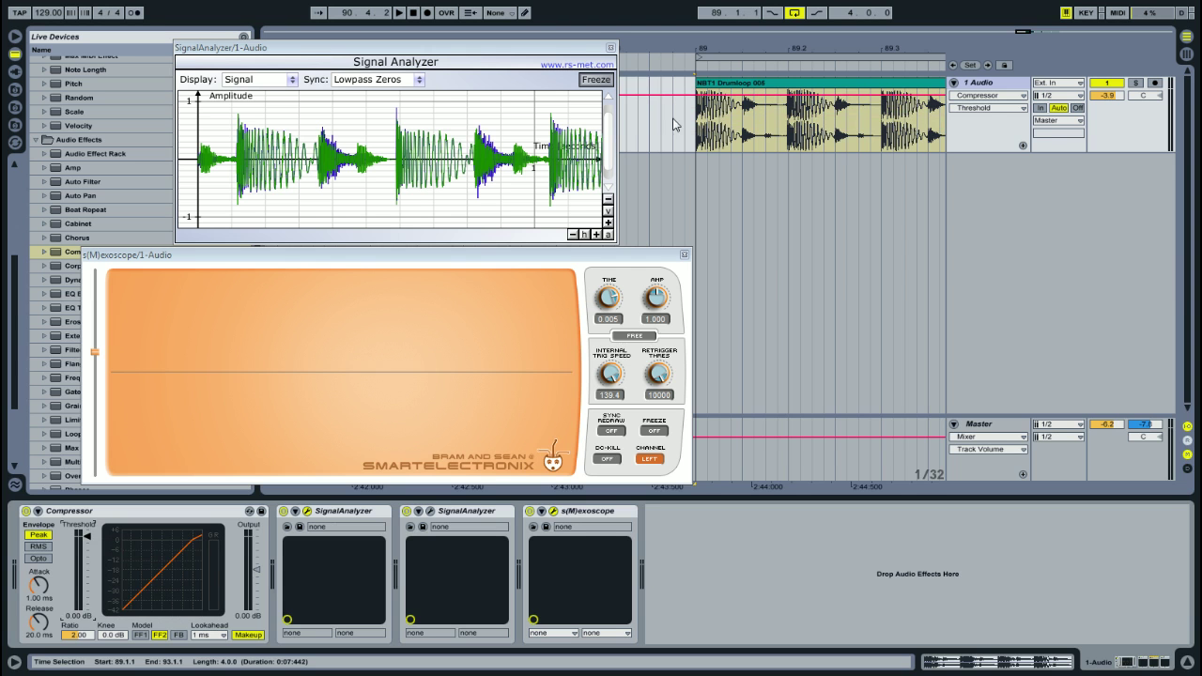
Reopen the second Signal Analyzer window, play the uncompressed loop from its start and freeze its waveform there
left_click_drag(699, 56, 699, 38)
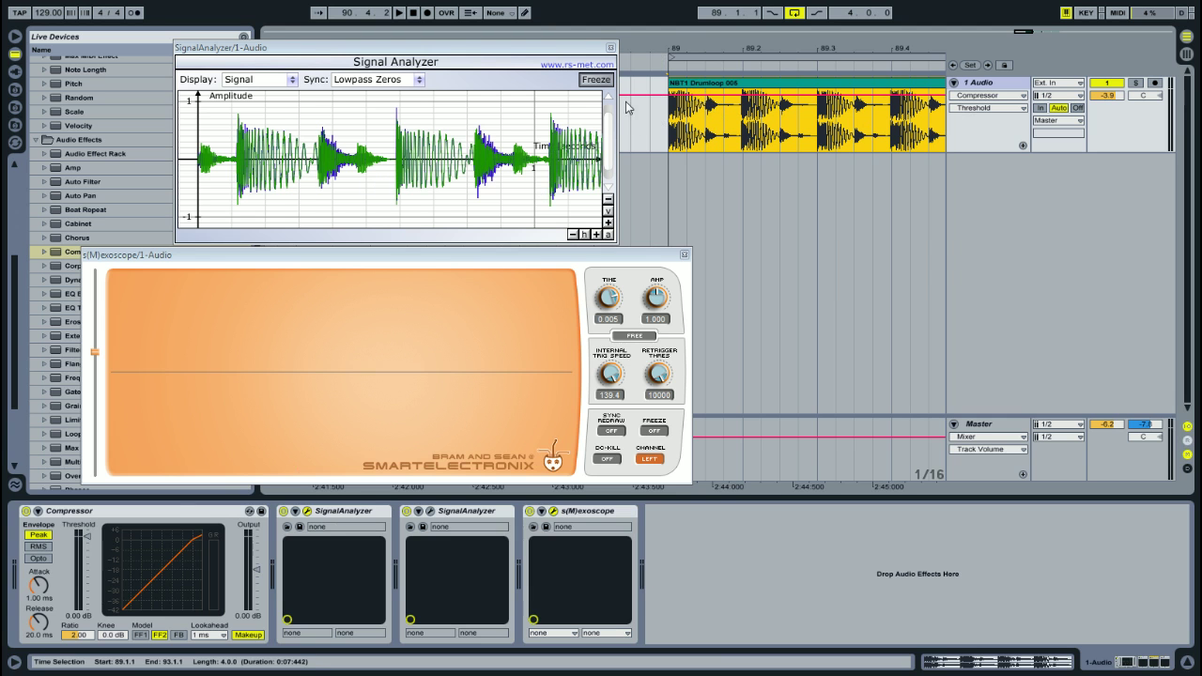
left_click(428, 511)
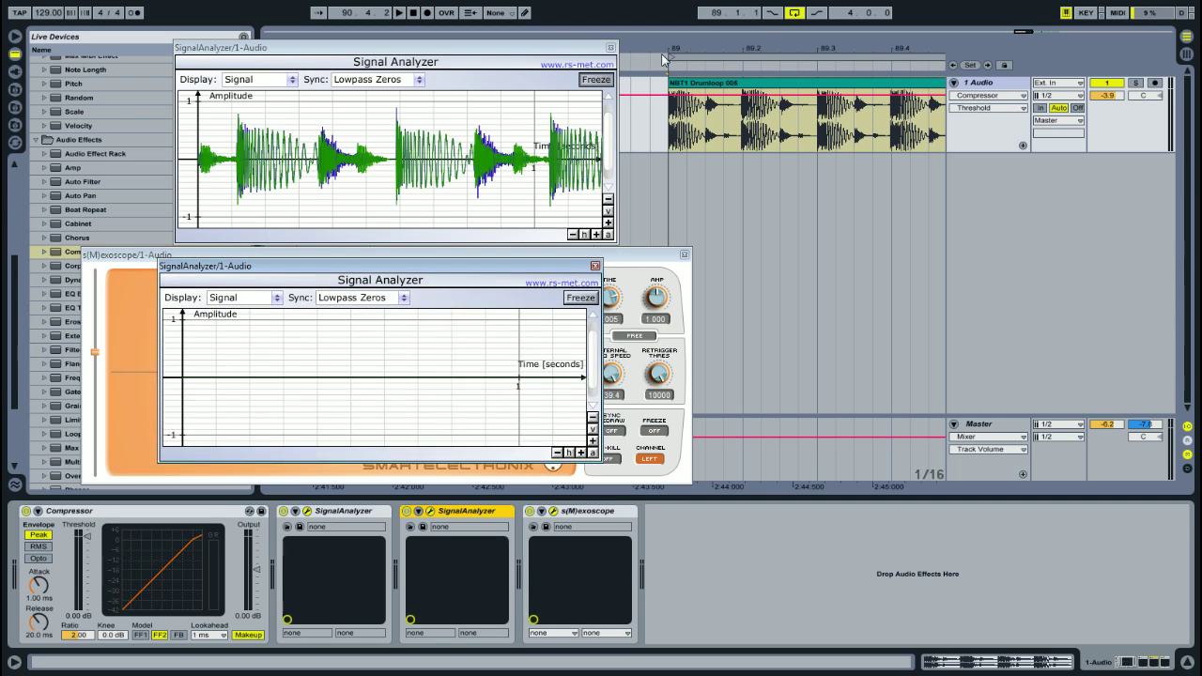
left_click(662, 58)
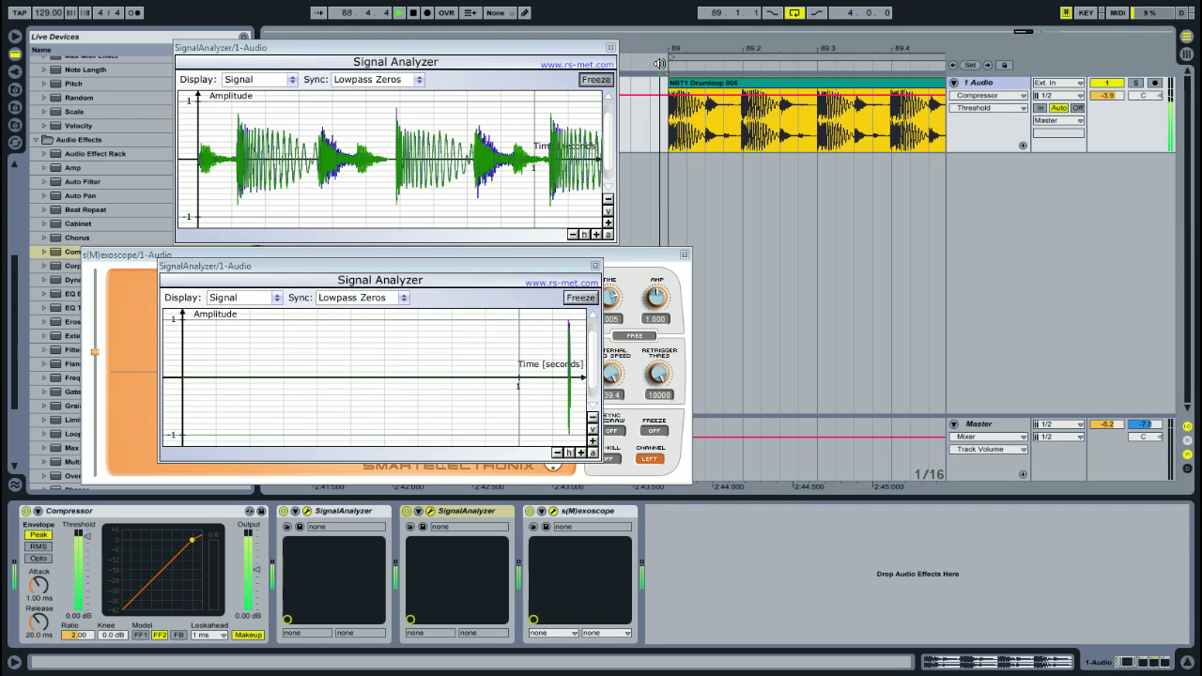
left_click(584, 297)
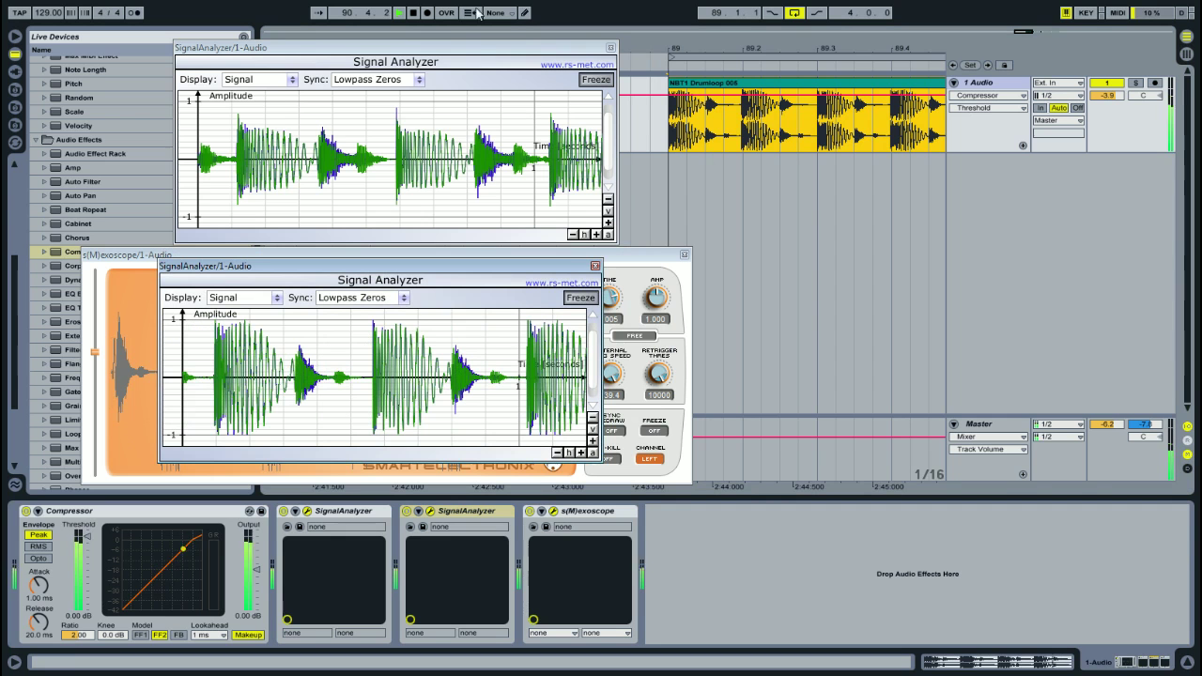
Bypass the Compressor during playback, refreeze the second Signal Analyzer, switch the Compressor back on and stop the loop
left_click(25, 510)
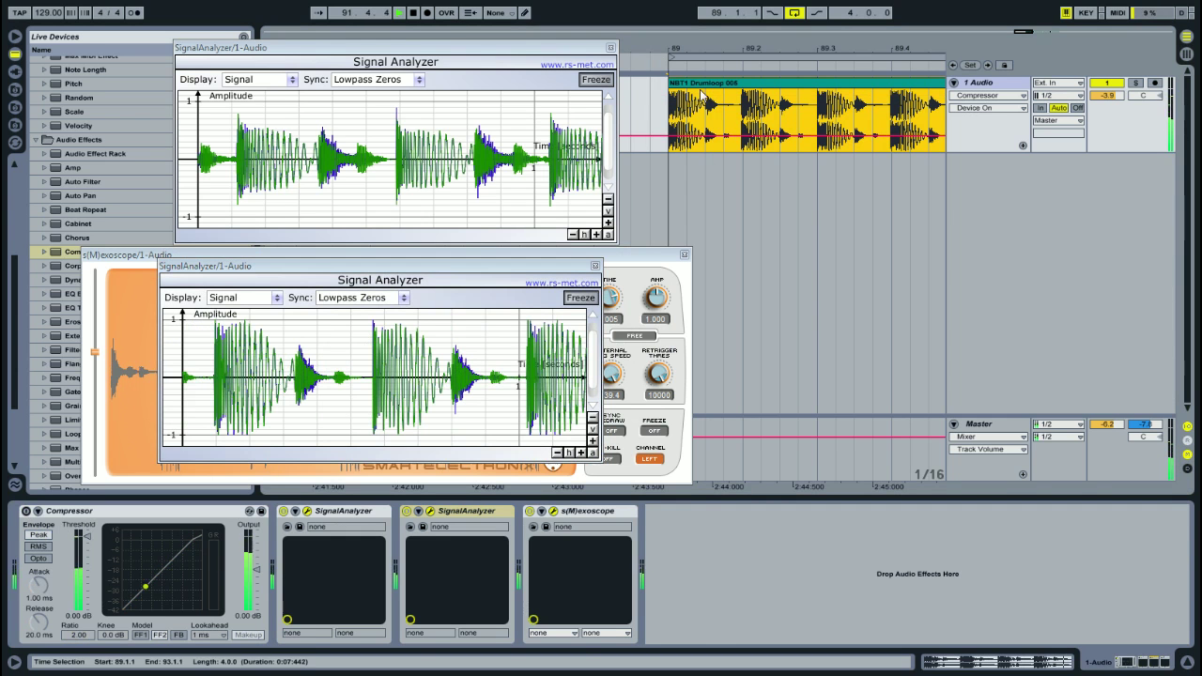
left_click(581, 298)
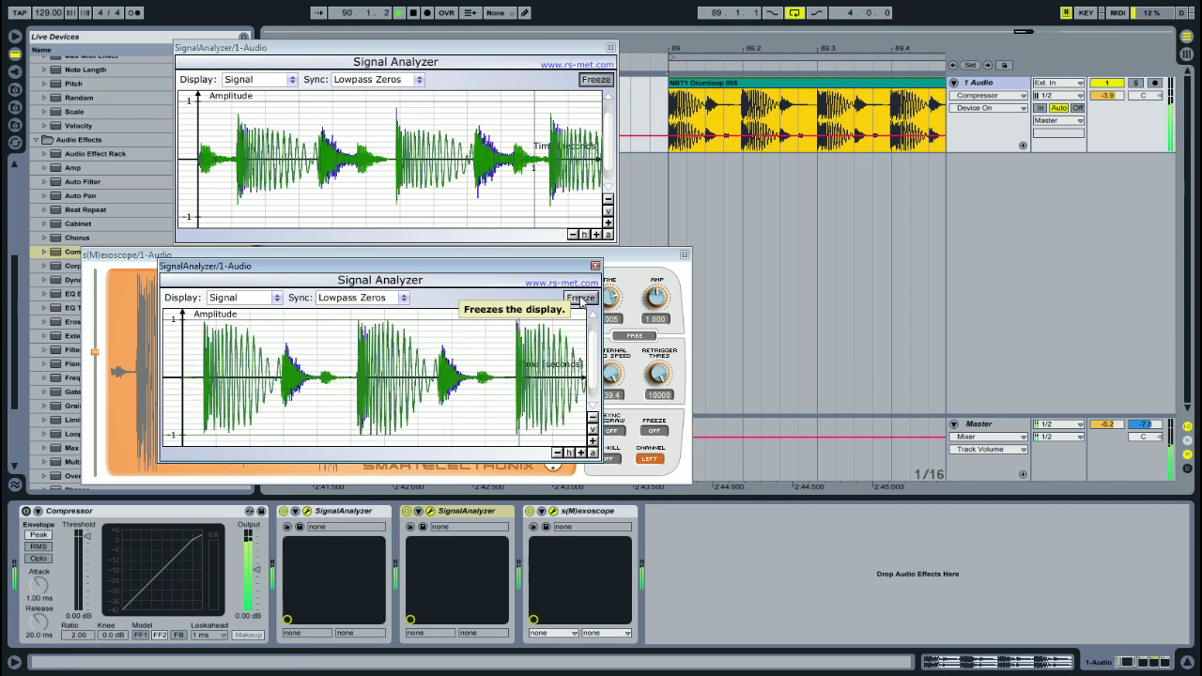
left_click(25, 511)
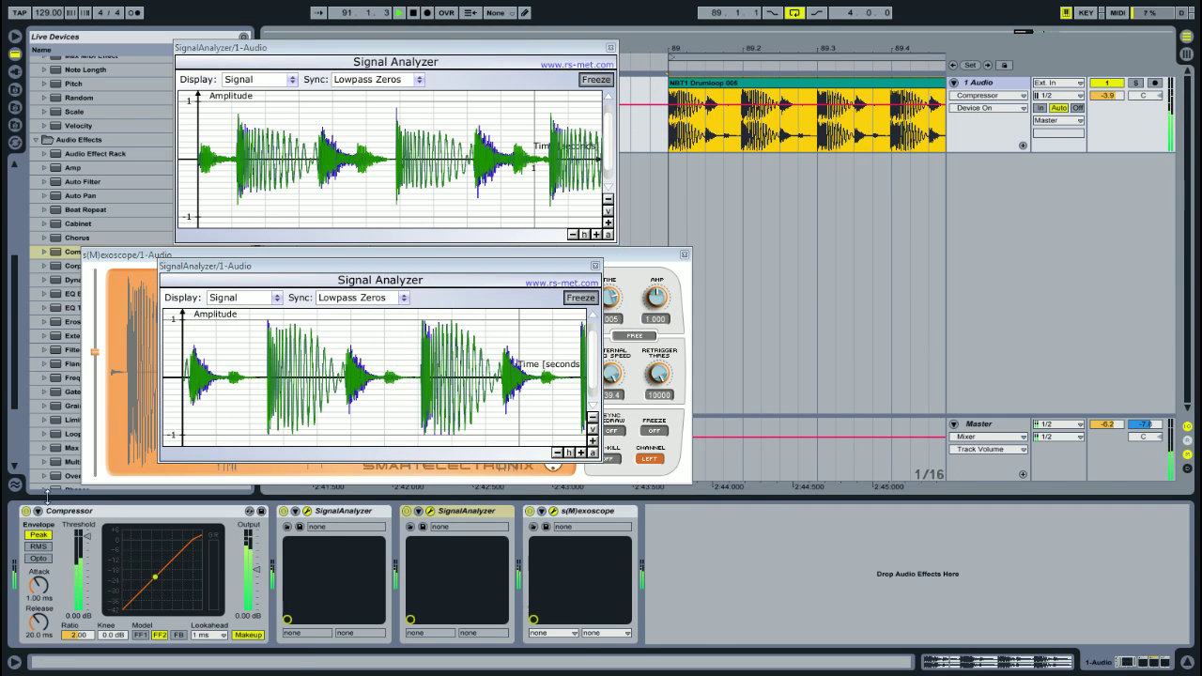
key("space")
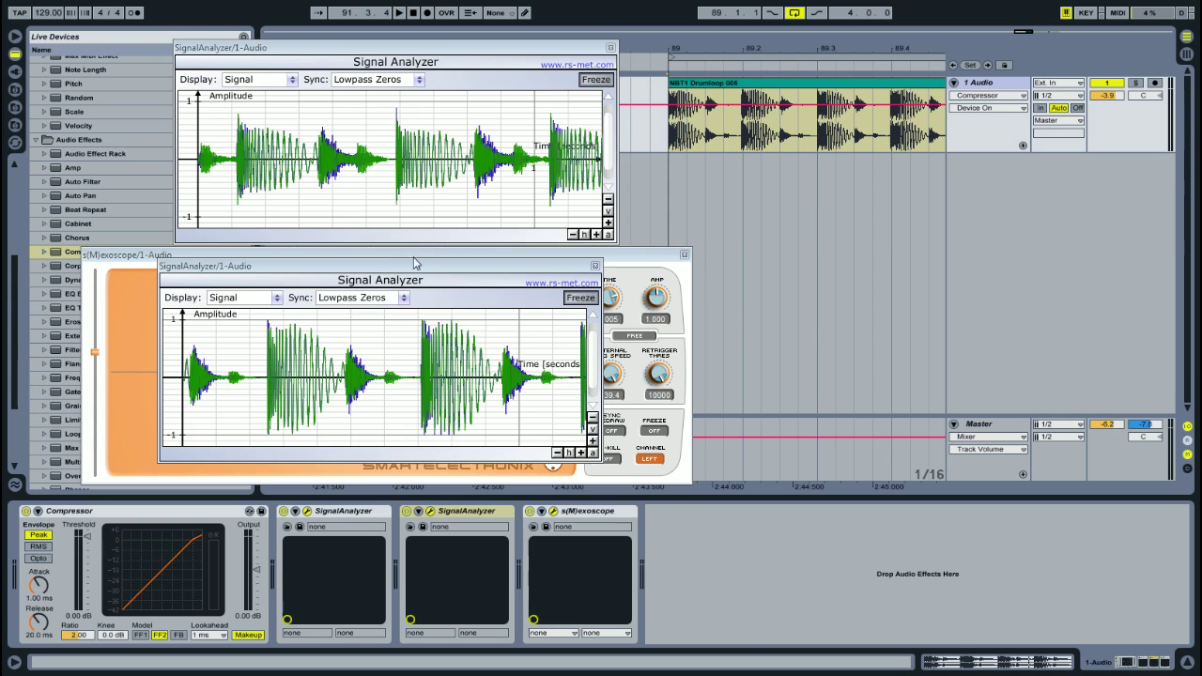
Align the second Signal Analyzer window directly below the first and move the s(M)exoscope window out from behind them
left_click(413, 258)
left_click_drag(633, 260, 644, 298)
left_click(564, 266)
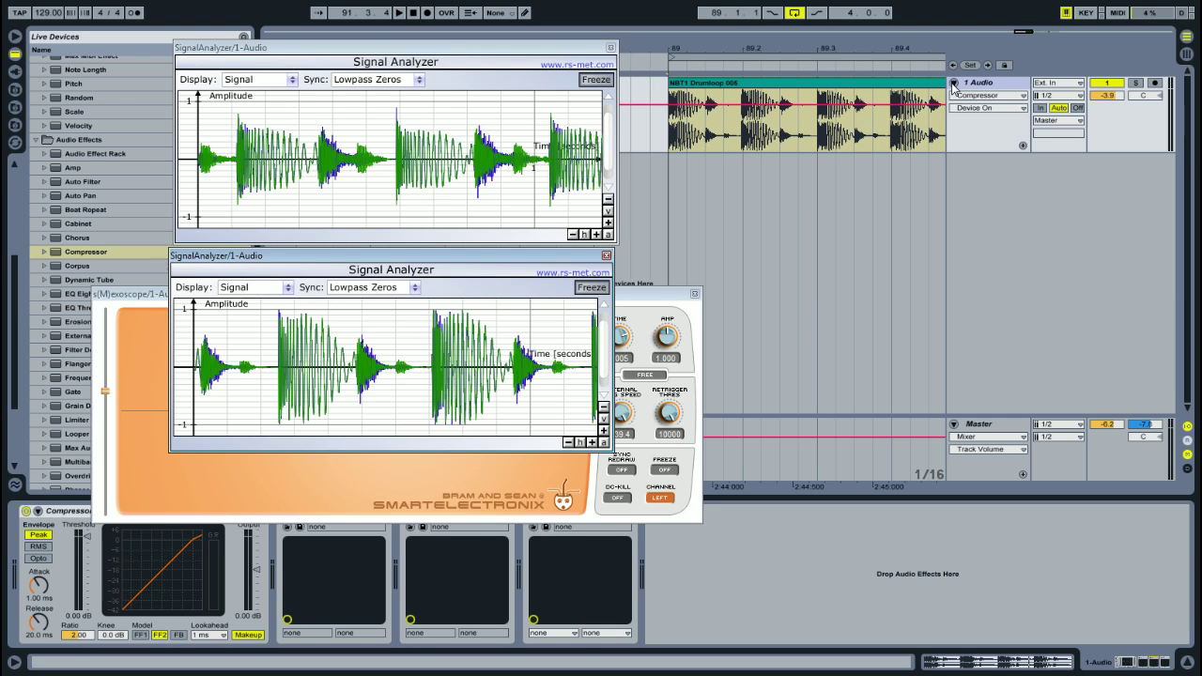
mouse_move(537, 260)
left_mouse_down()
mouse_move(555, 264)
mouse_move(541, 259)
left_mouse_up()
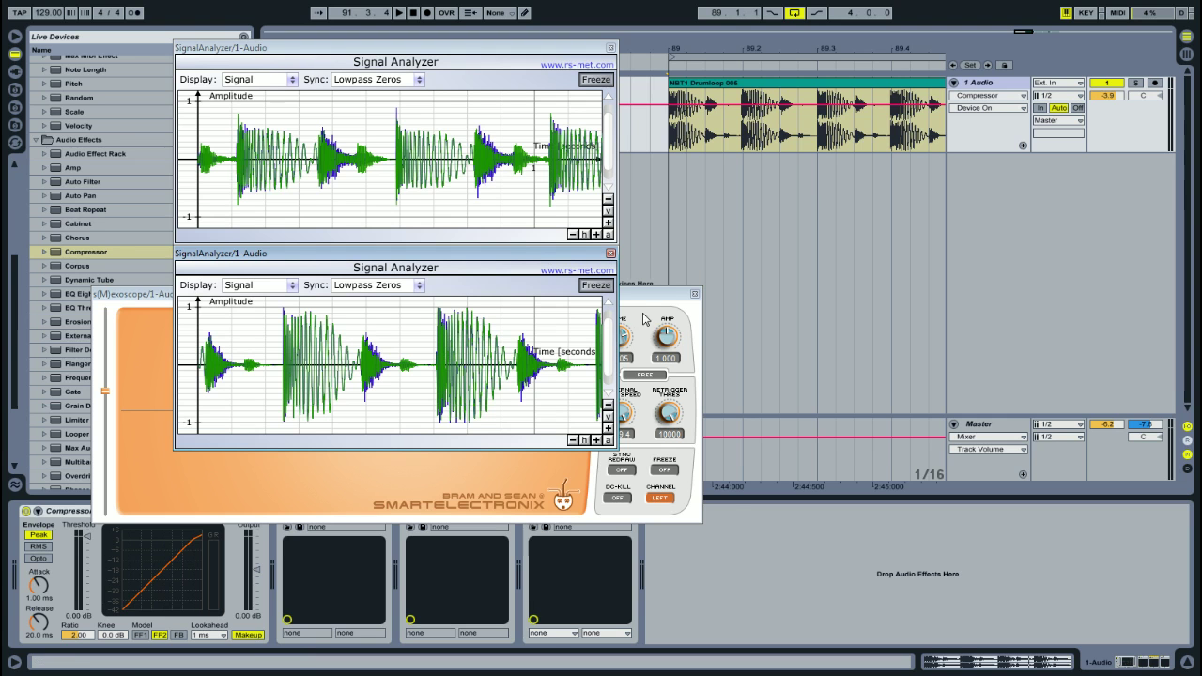
left_click_drag(646, 294, 939, 249)
left_click(348, 258)
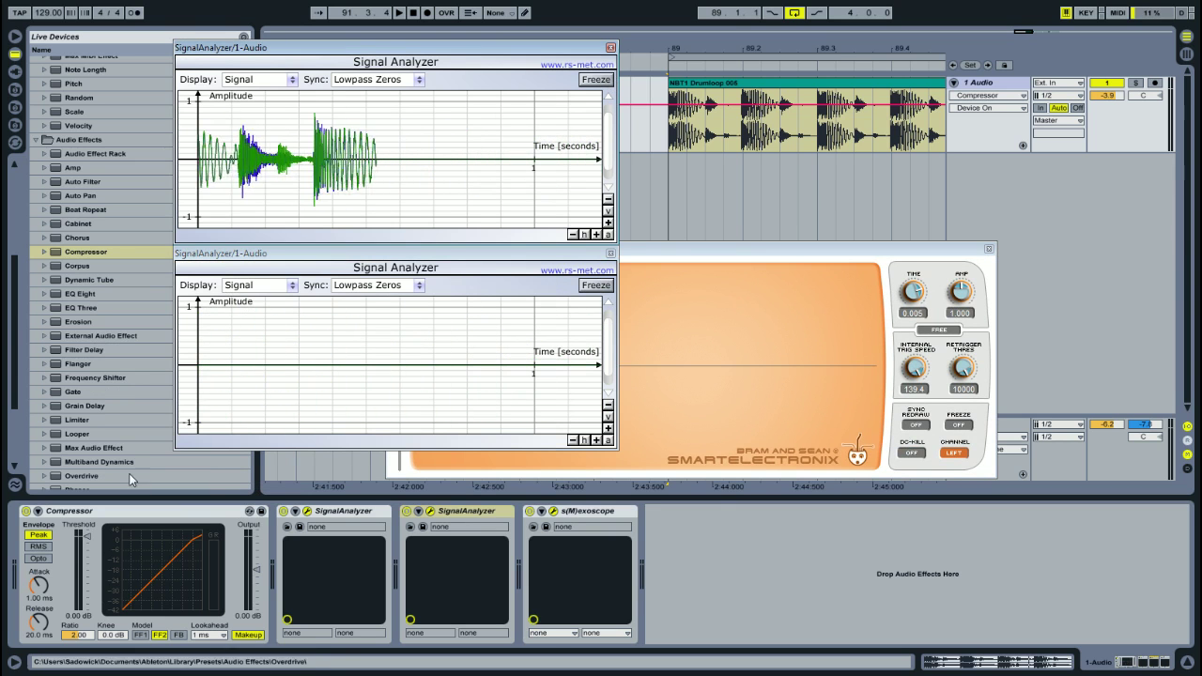
Close the second Signal Analyzer window and move the s(M)exoscope window beneath the first Signal Analyzer
left_click(610, 253)
left_click_drag(612, 252, 464, 252)
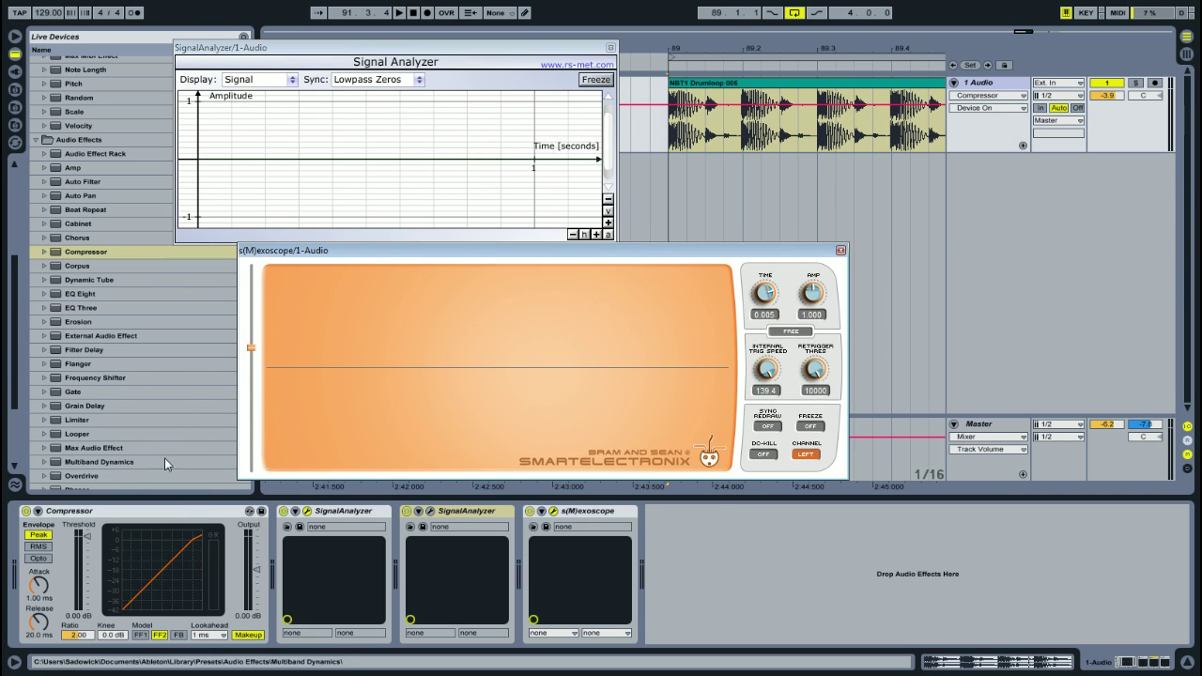
Play the drum loop from its start, select the Compressor's threshold parameter without lowering it, and stop playback
left_click(658, 63)
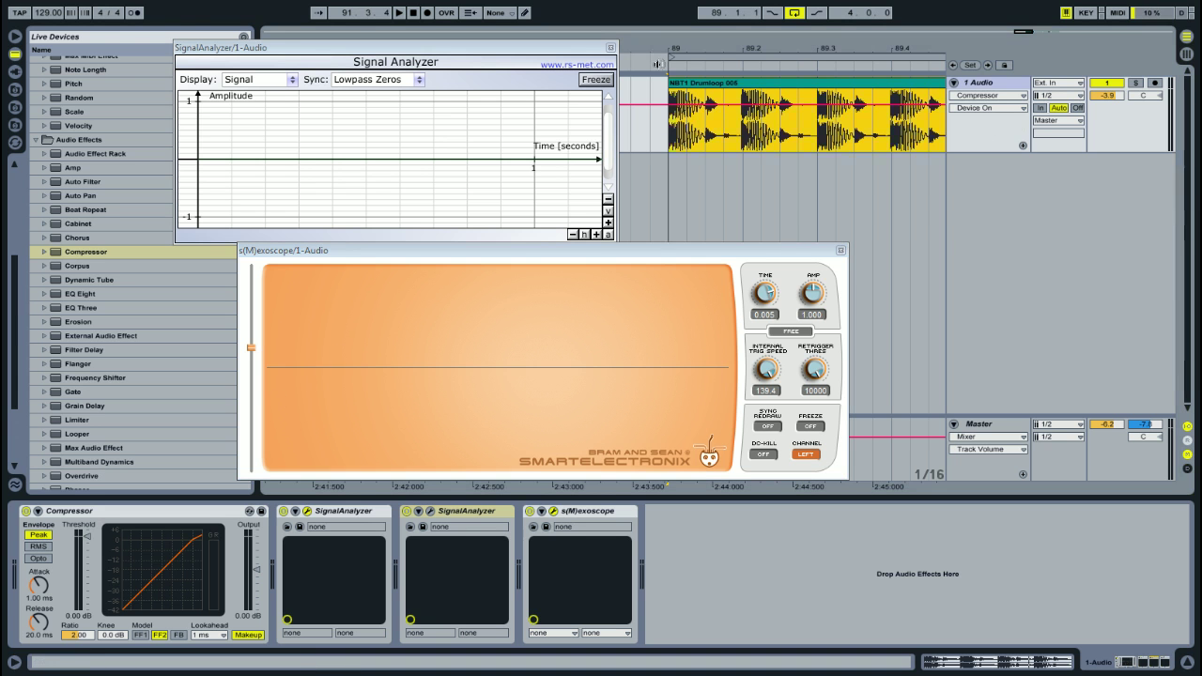
key("space")
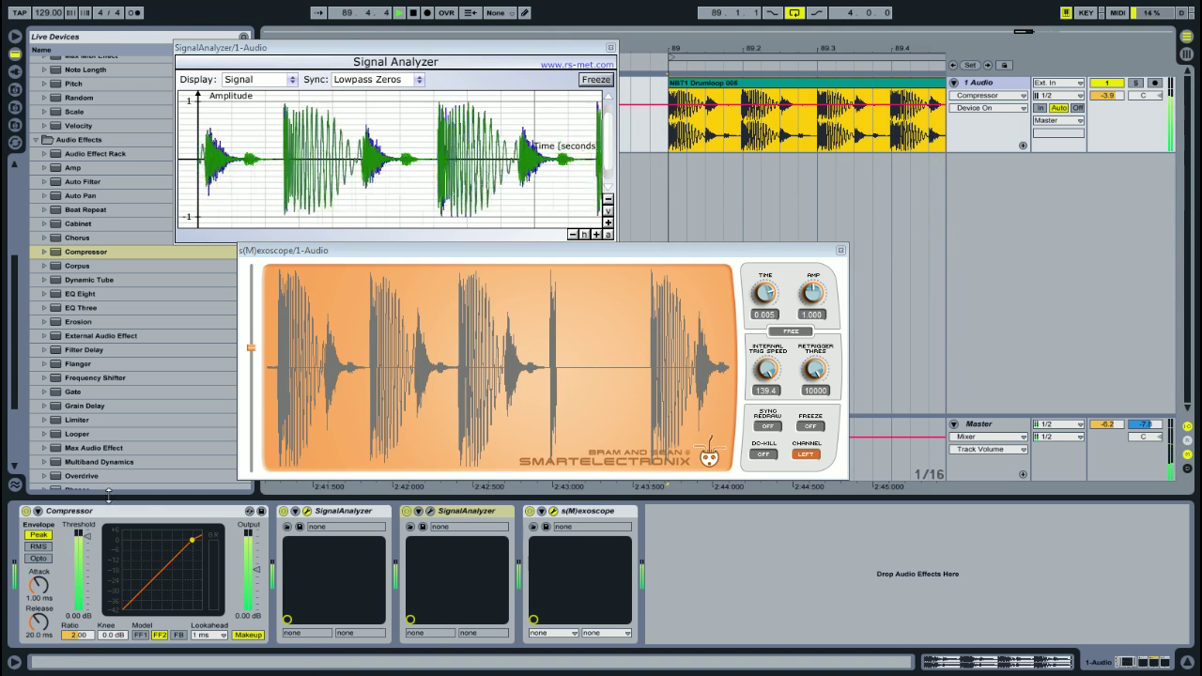
left_click(79, 533)
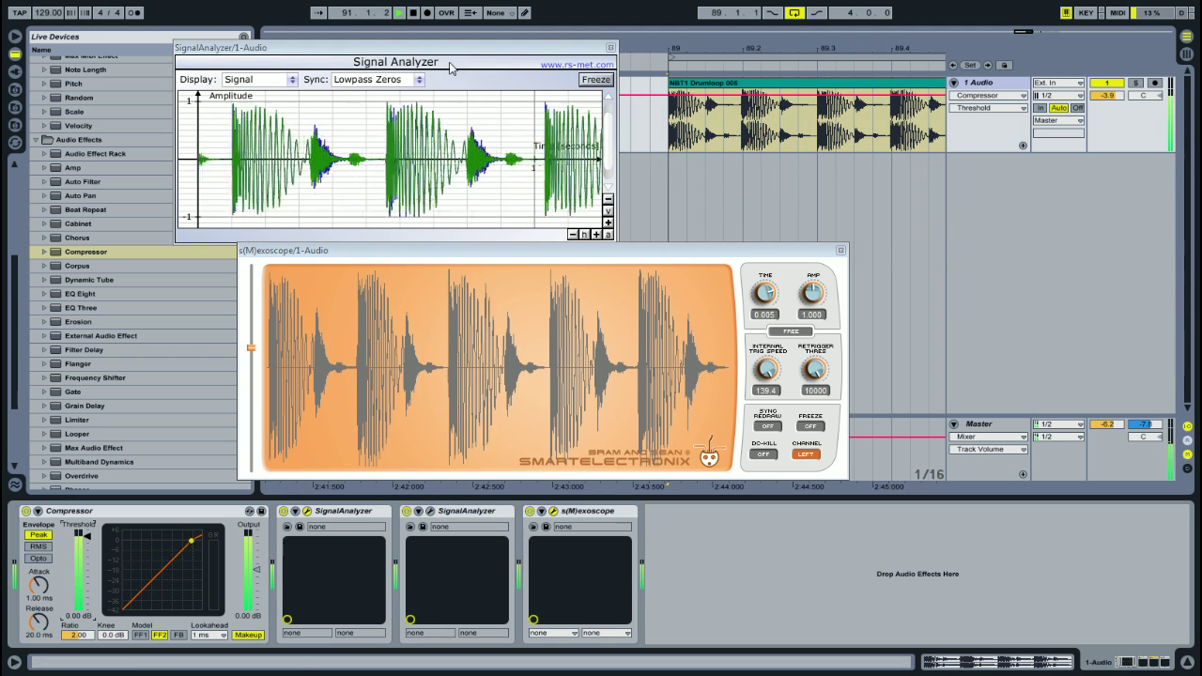
key("space")
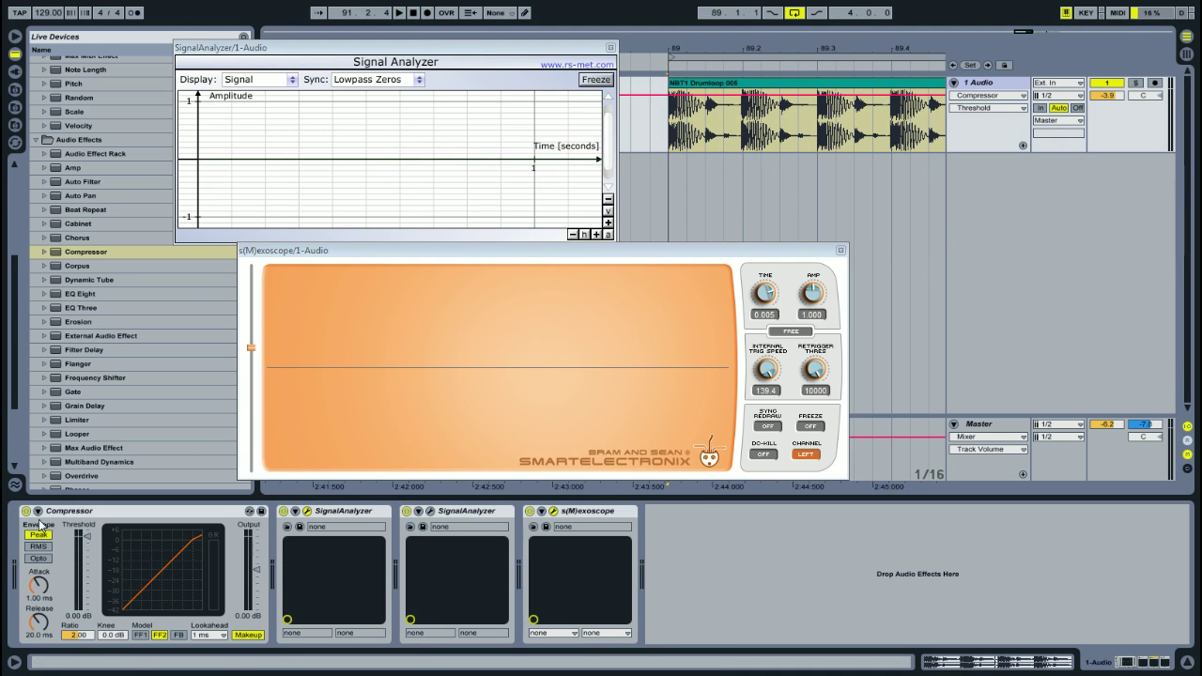
Play the loop with a 0.01 ms attack and -55.5 dB threshold, raise the attack to 19.7 ms, and stop playback
left_click_drag(39, 585, 38, 629)
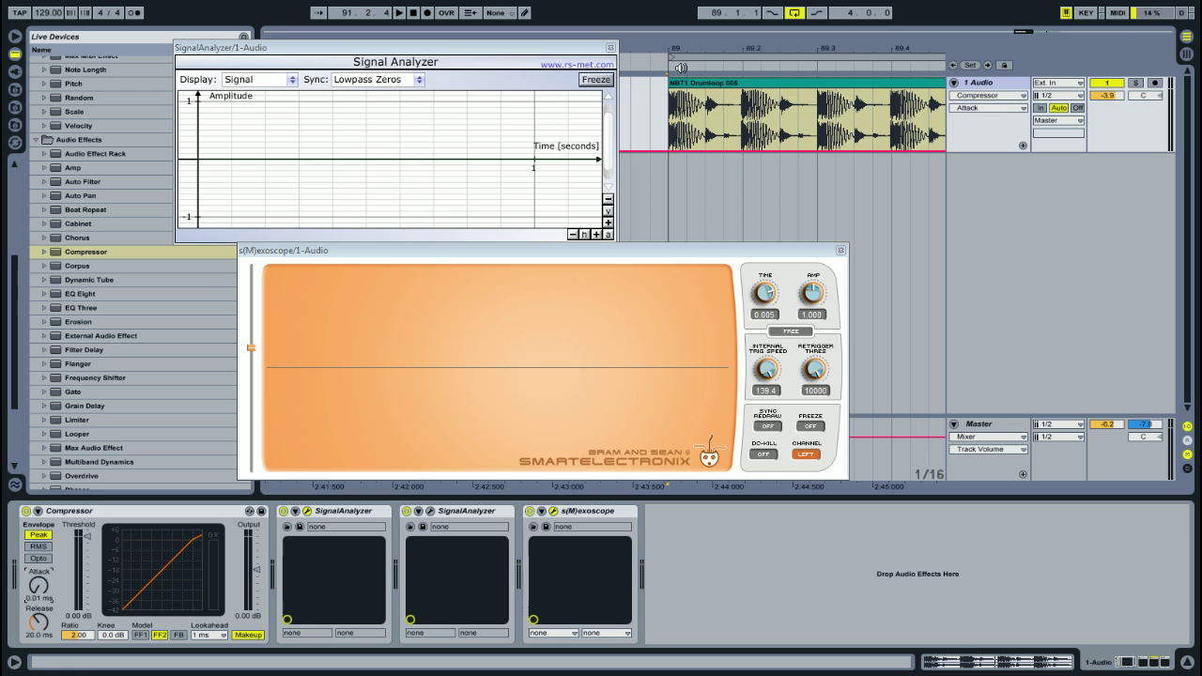
left_click(662, 67)
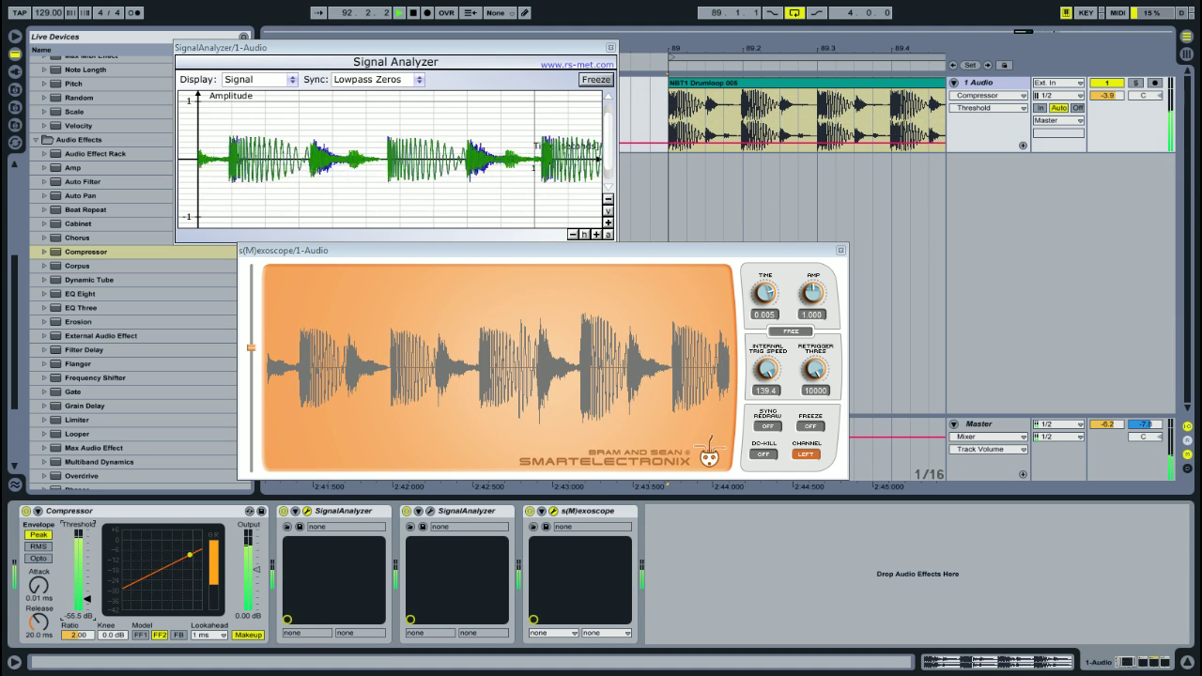
left_click_drag(39, 584, 38, 522)
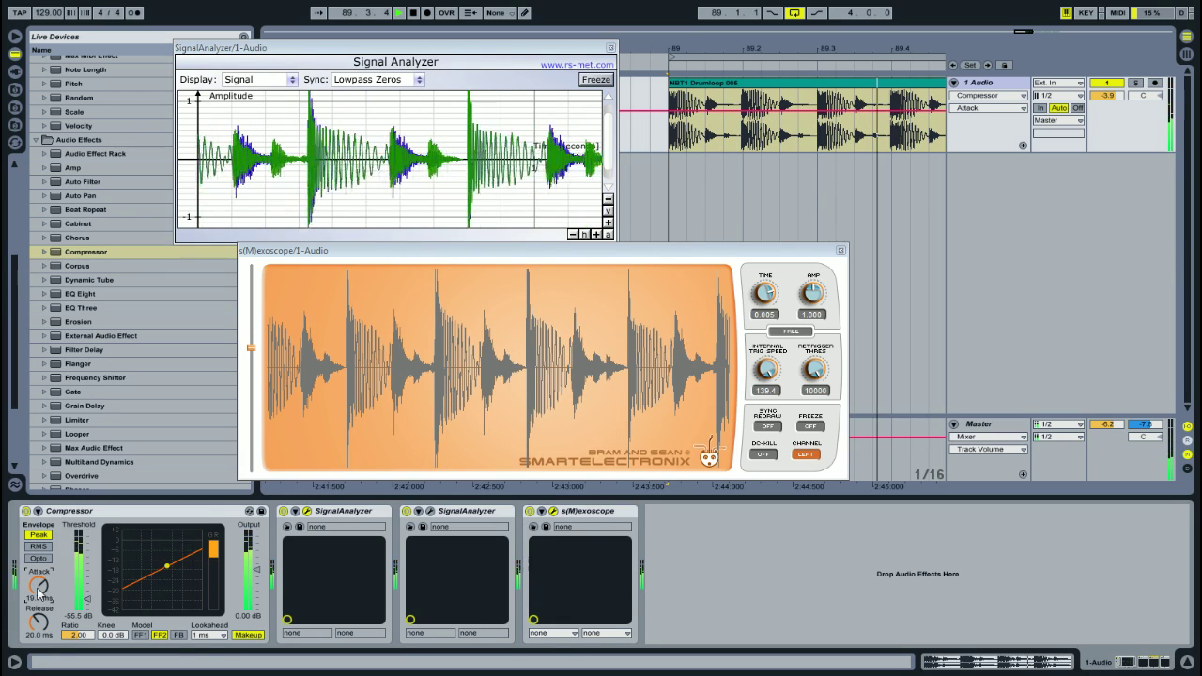
key("space")
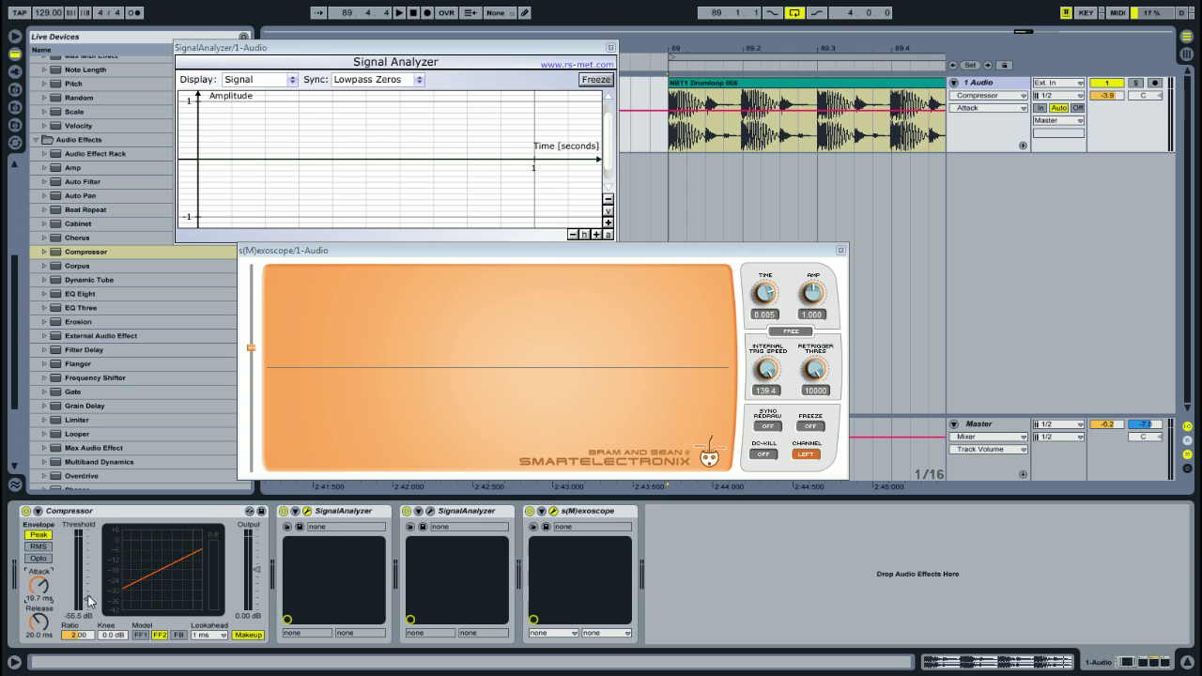
Set the Compressor's threshold to -29.3 dB and return its attack to the default 1.00 ms
left_click_drag(83, 609, 83, 569)
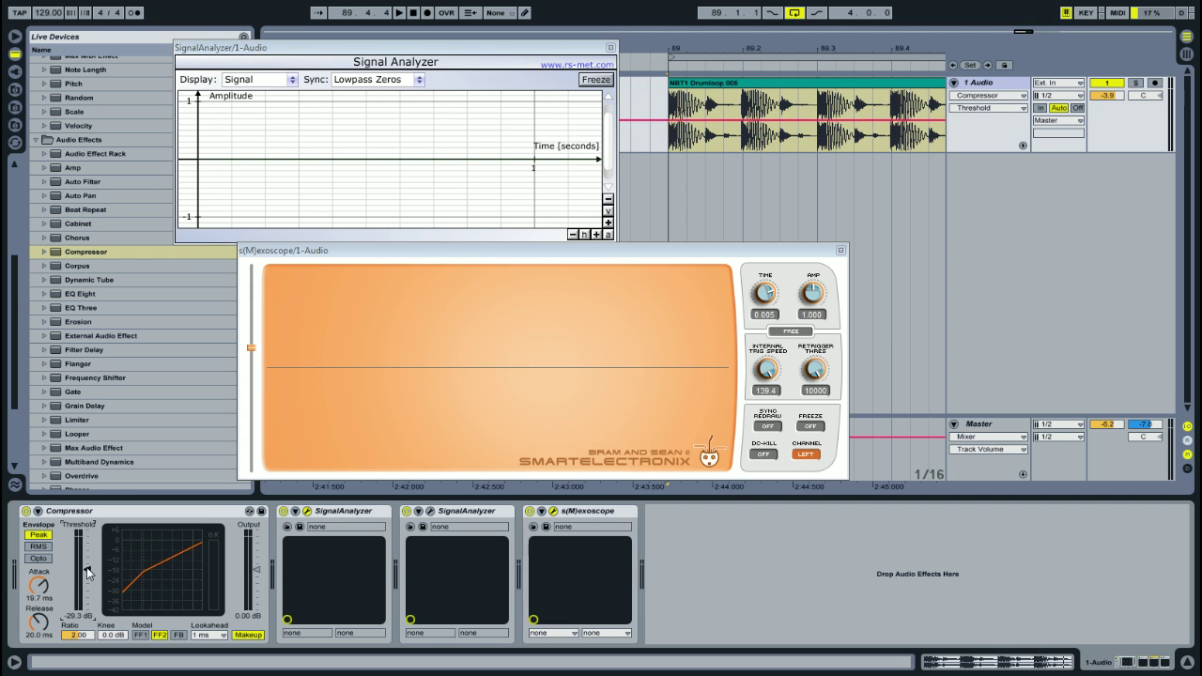
right_click(45, 582)
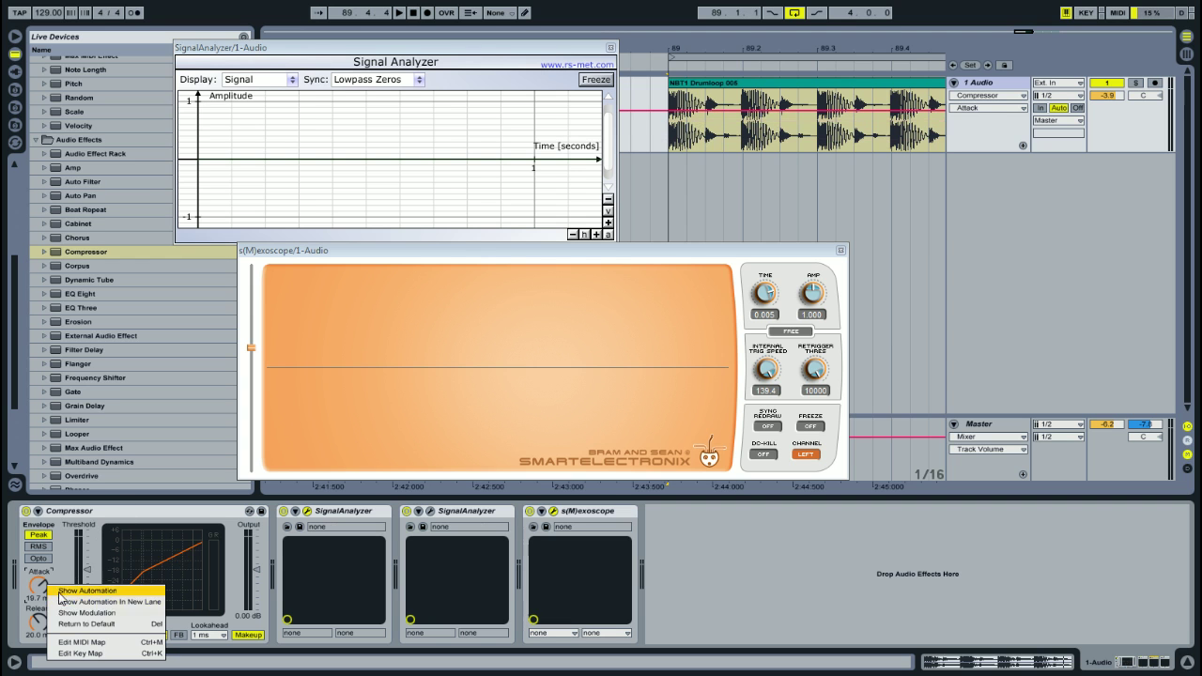
left_click(59, 614)
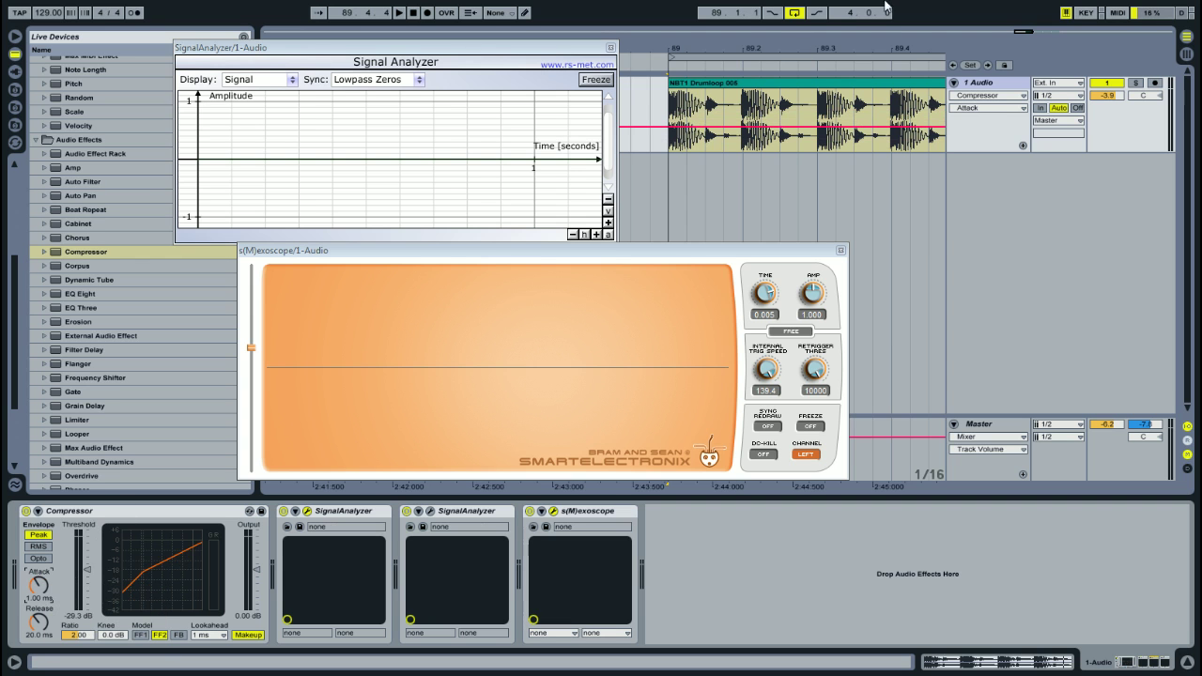
Play the loop from its start while setting the attack to 5.47 ms and the threshold to -20.2 dB, and stop playback
left_click(659, 65)
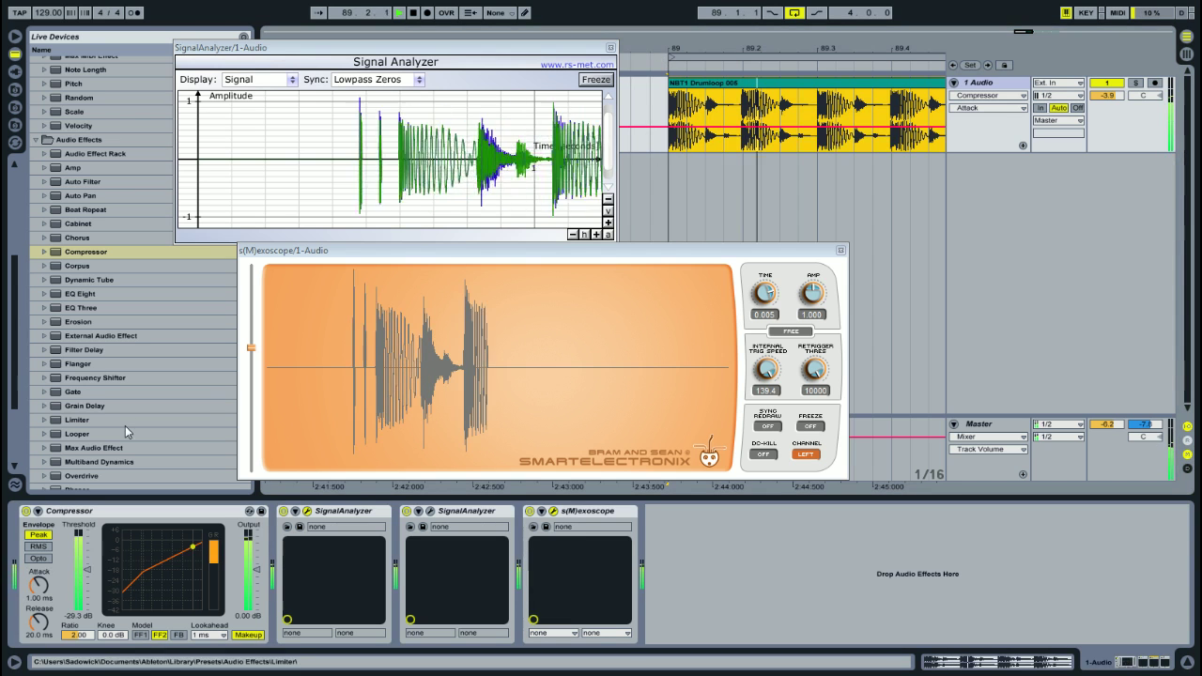
left_click_drag(44, 593, 87, 559)
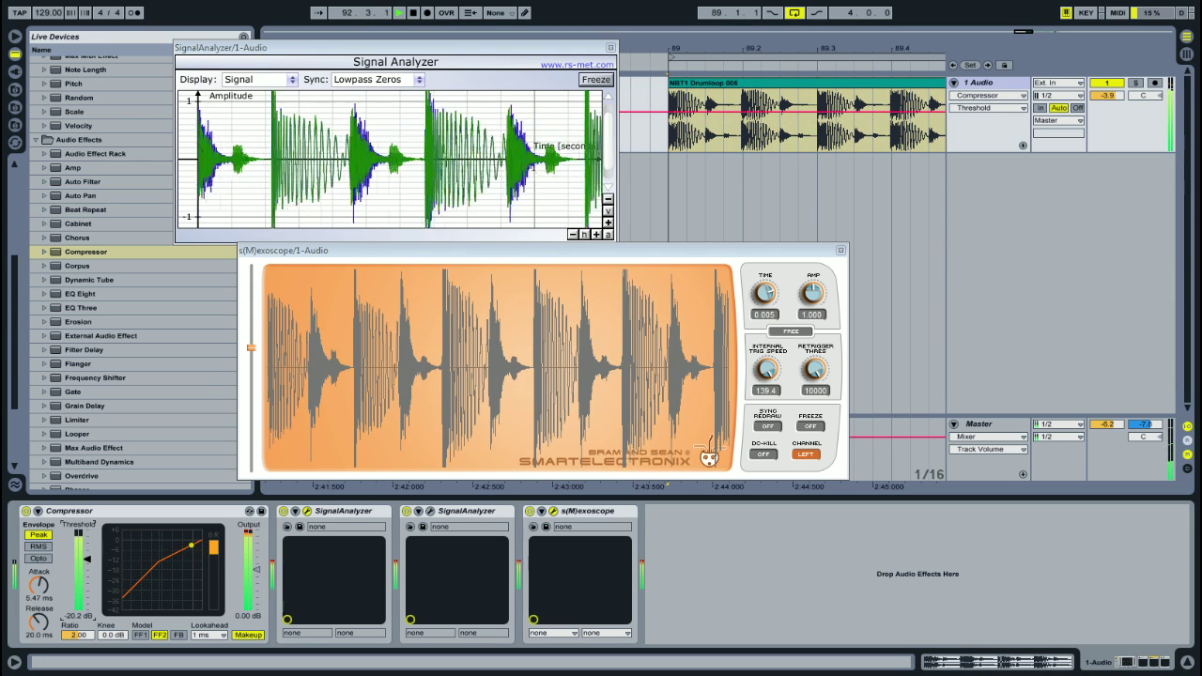
key("space")
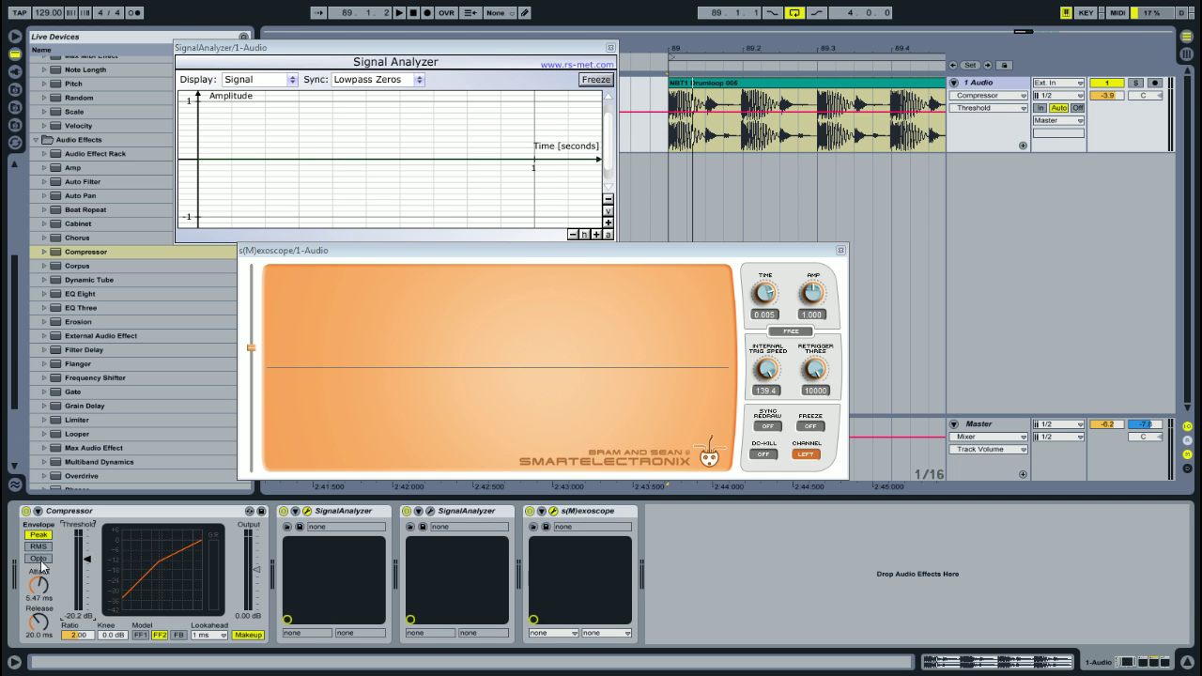
Toggle the Compressor's bypass to compare the loop, set the threshold to -26.7 dB and attack to 8.64 ms during playback
left_click(25, 511)
key("space")
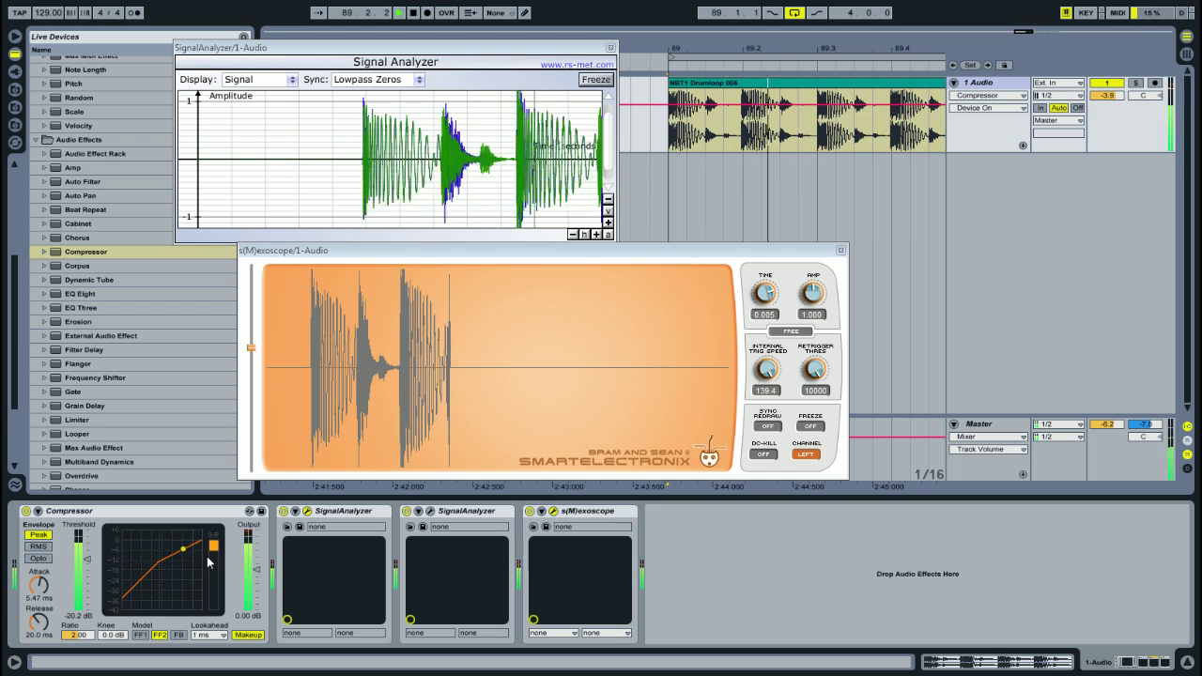
left_click_drag(86, 559, 44, 595)
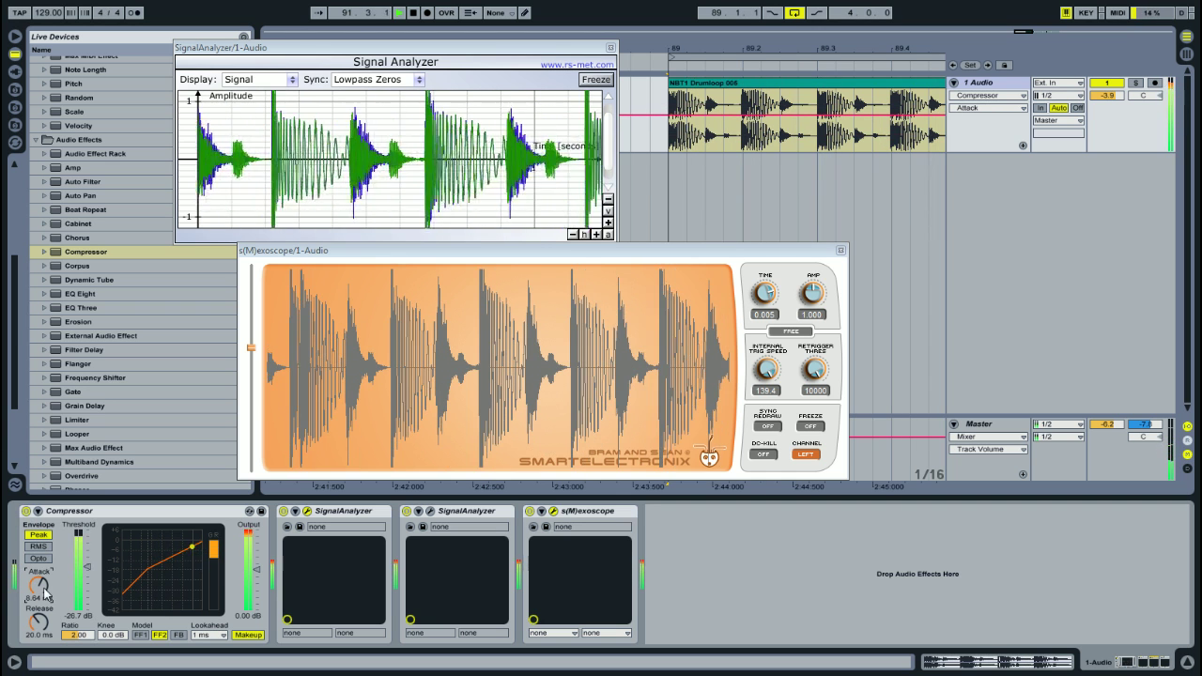
key("space")
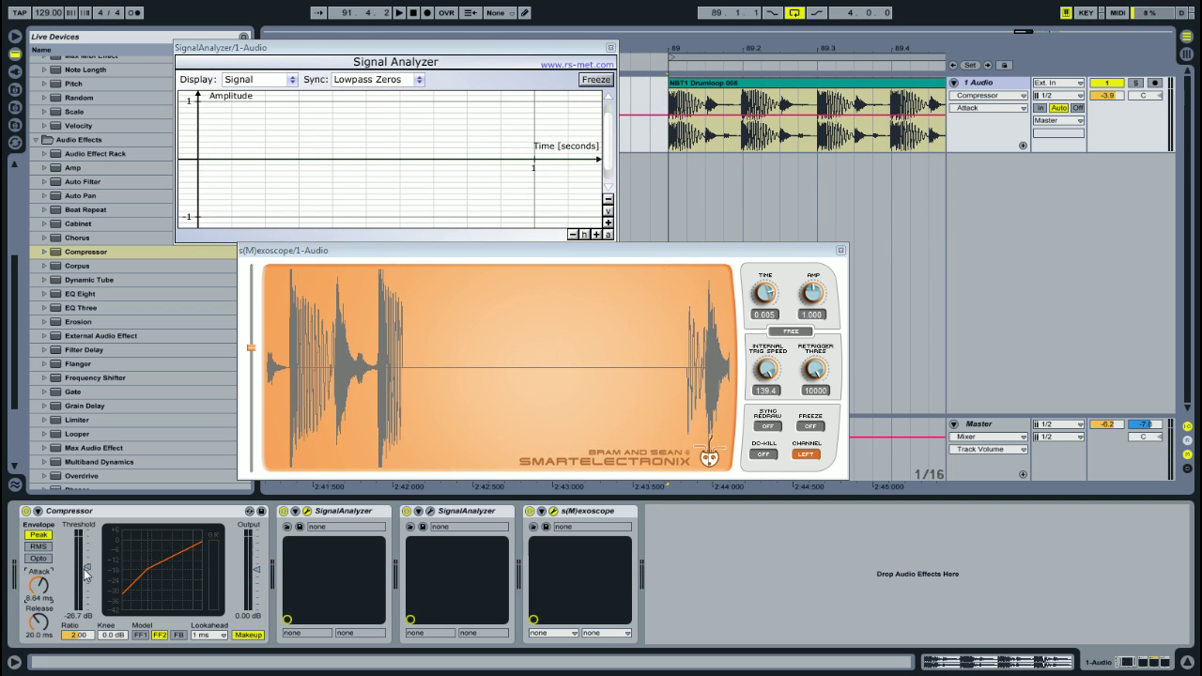
Restart the loop, lower the Compressor's threshold to -51.5 dB and set the attack to 5.99 ms
key("space")
left_click_drag(100, 566, 99, 593)
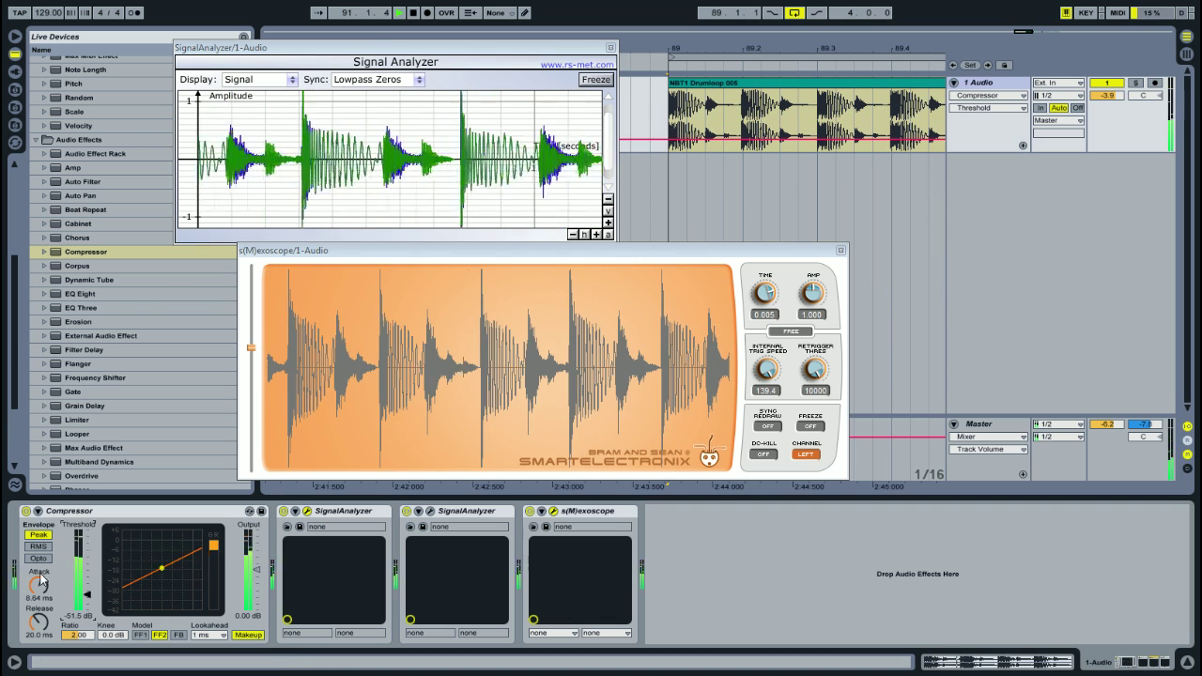
mouse_move(38, 584)
left_mouse_down()
mouse_move(38, 556)
mouse_move(39, 586)
left_mouse_up()
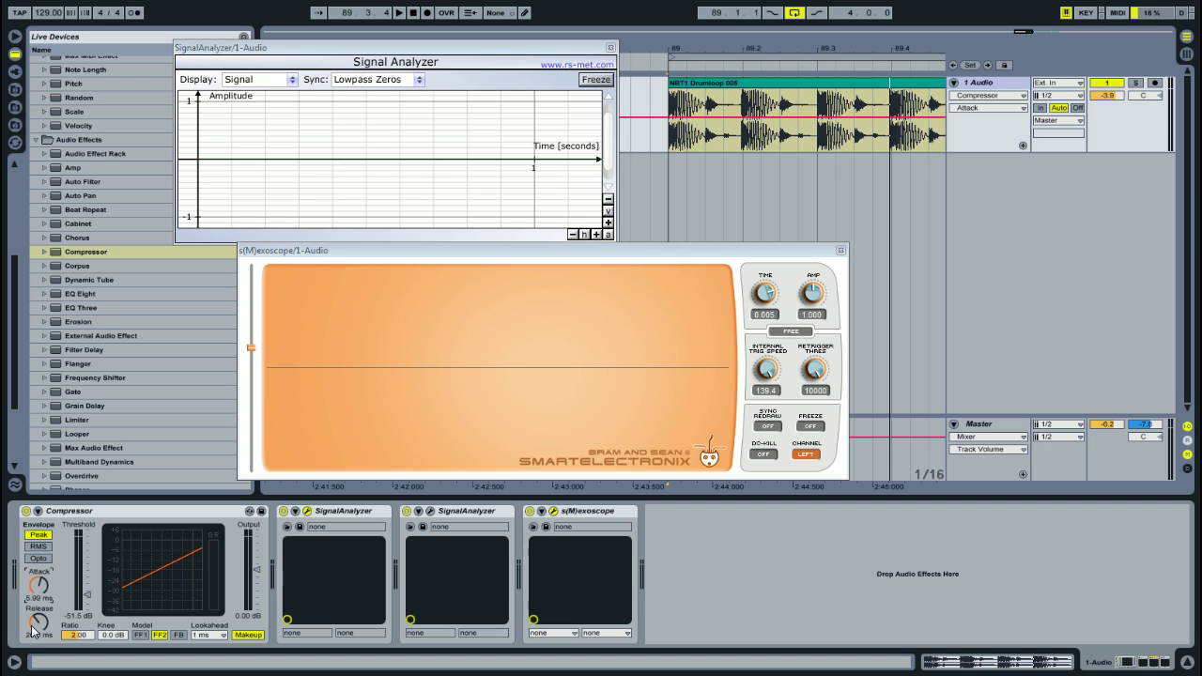
Shorten the Compressor's release to 1.00 ms while starting and stopping the loop to compare the waveform
left_click(34, 627)
key("space")
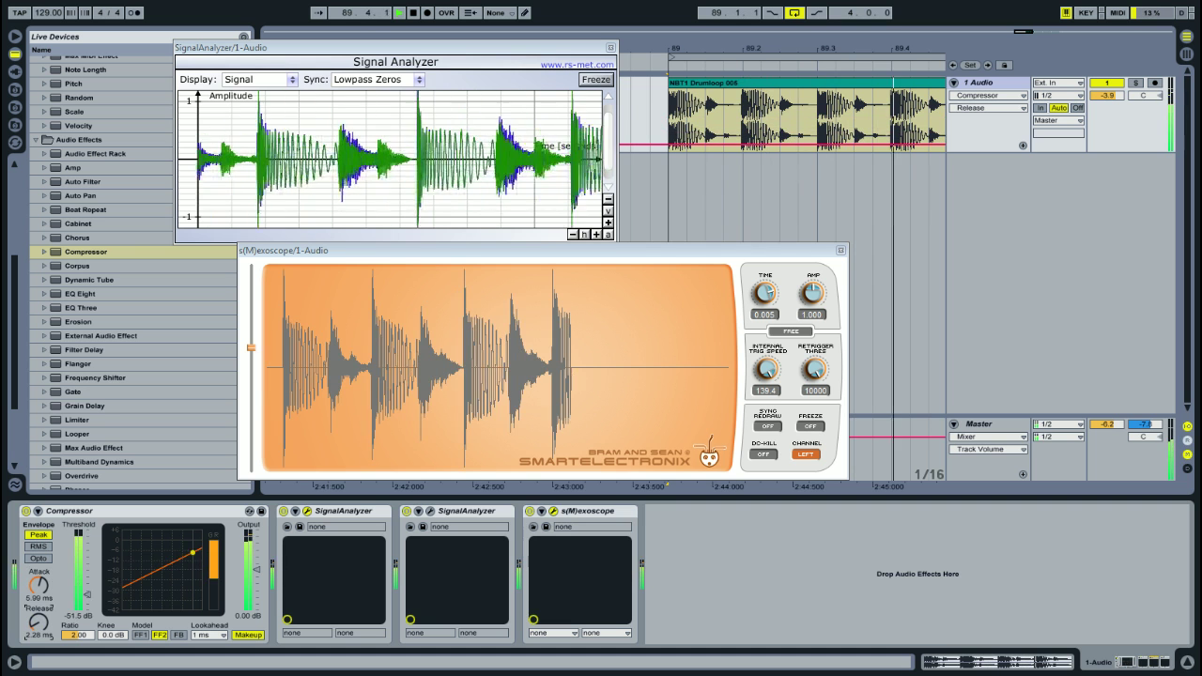
key("space")
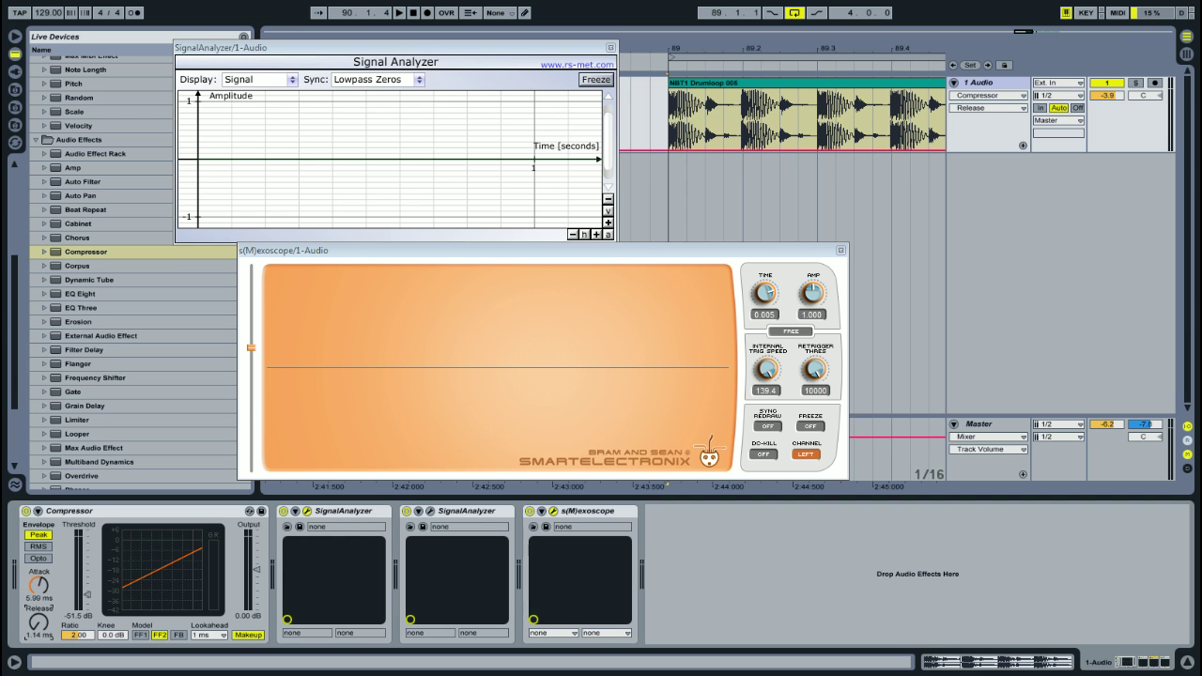
key("space")
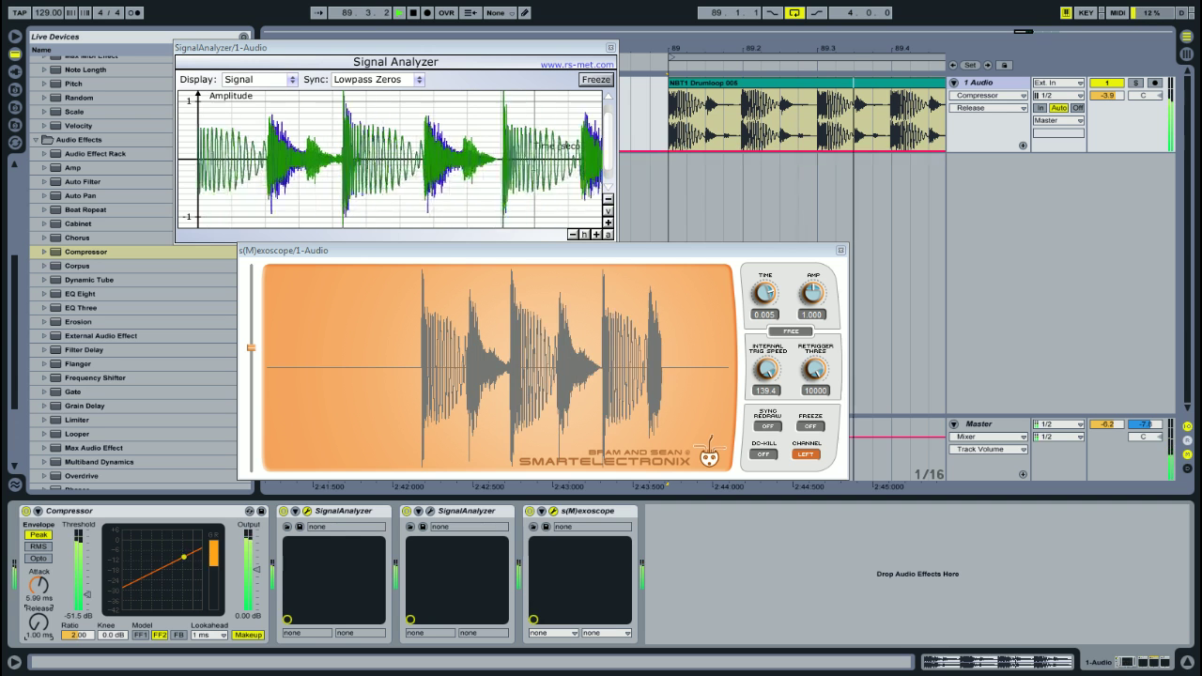
Raise the threshold to -7.73 dB during playback, stop the loop and return the release to its default 20.0 ms
left_click_drag(87, 594, 86, 544)
key("space")
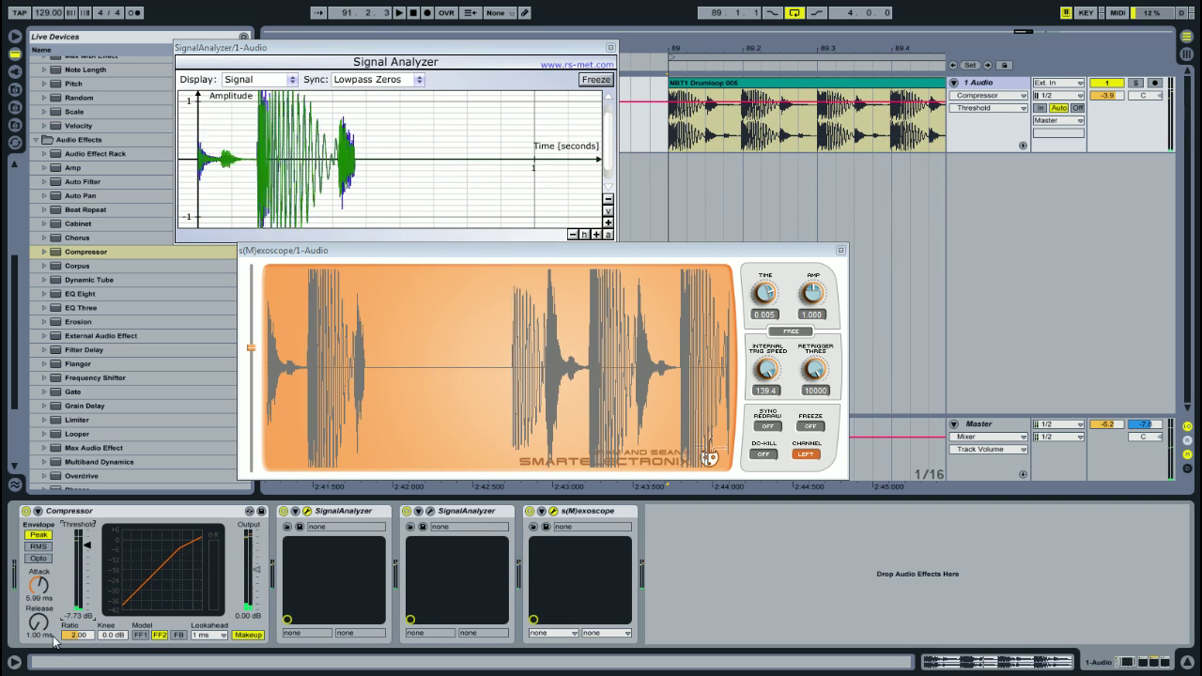
right_click(35, 624)
left_click(68, 663)
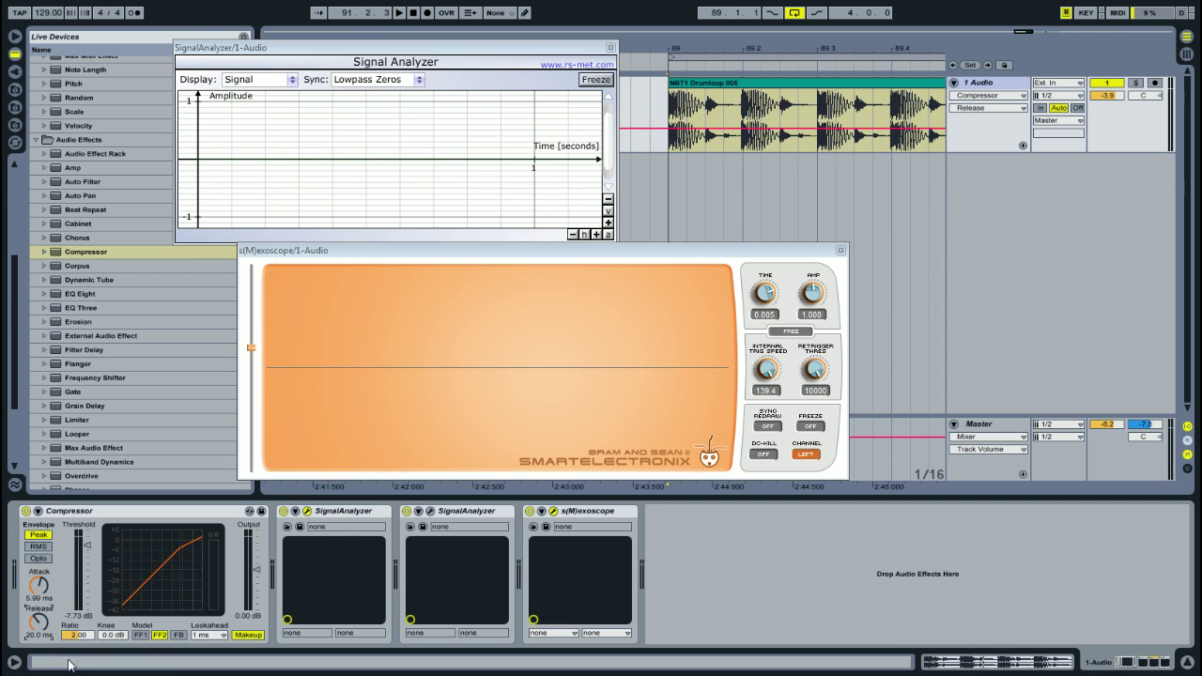
Play the loop while raising the Compressor's threshold to -1.85 dB, and stop playback
key("space")
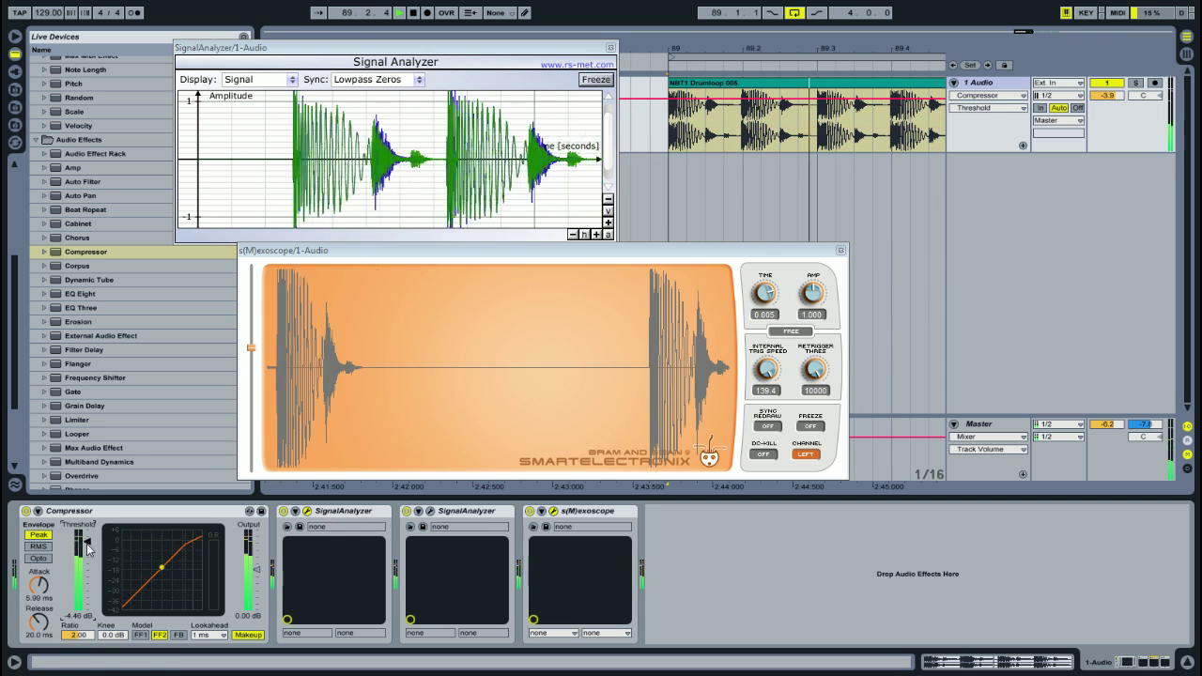
left_click_drag(86, 564, 86, 543)
key("space")
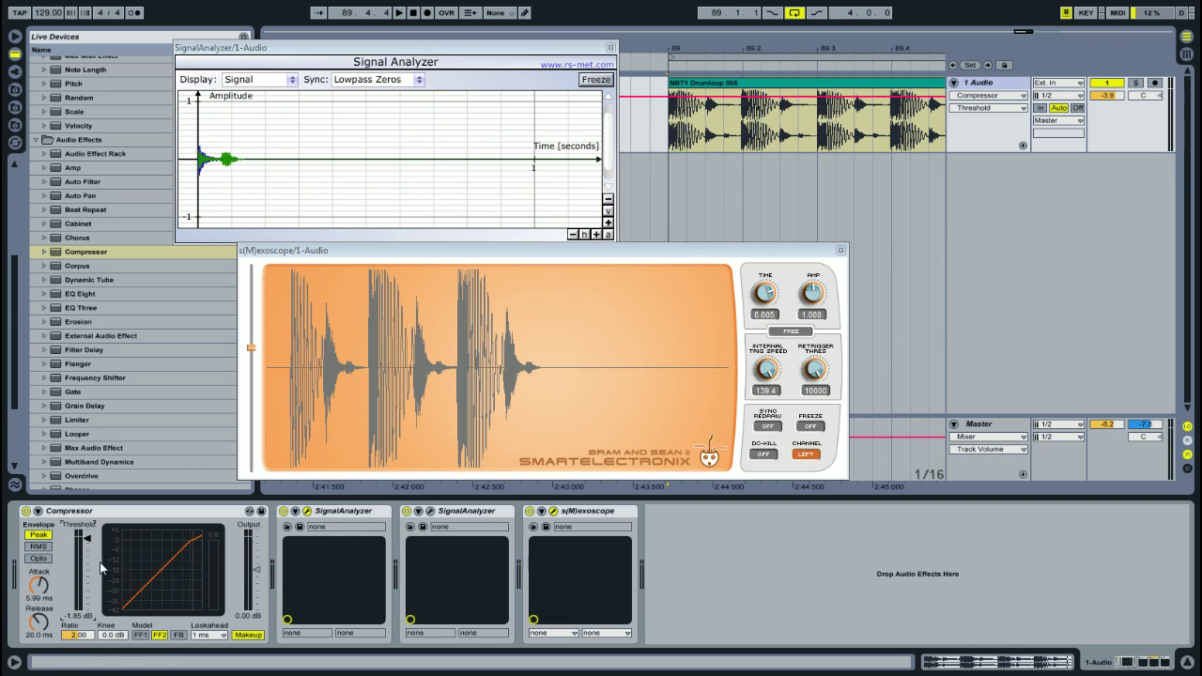
Return the Compressor's attack to its default 1.00 ms and align the s(M)exoscope window's left edge with the Signal Analyzer above
right_click(38, 584)
left_click(34, 586)
right_click(41, 596)
left_click(66, 636)
left_click_drag(604, 251, 539, 262)
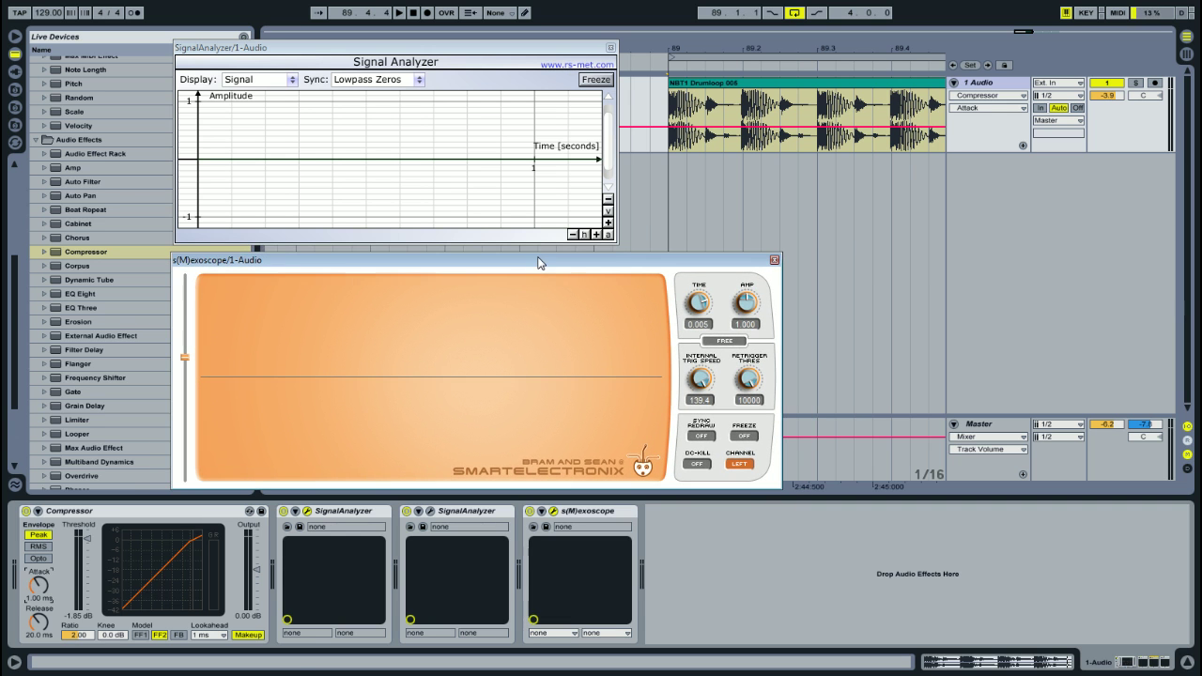